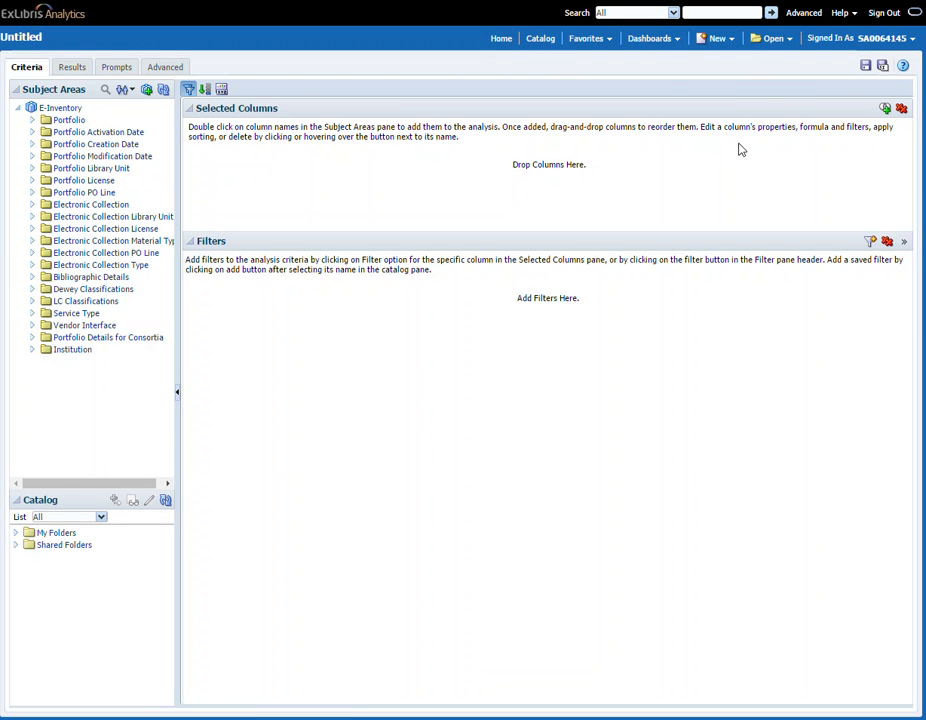
Step: Open the Master analysis, preview its results and save it
click(773, 38)
click(584, 90)
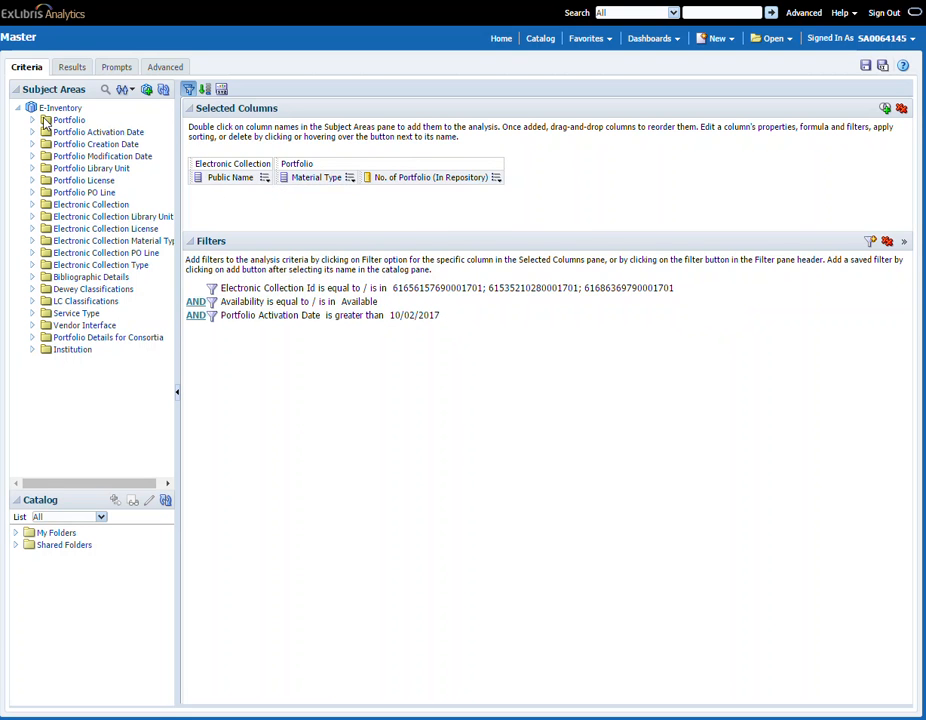
click(71, 67)
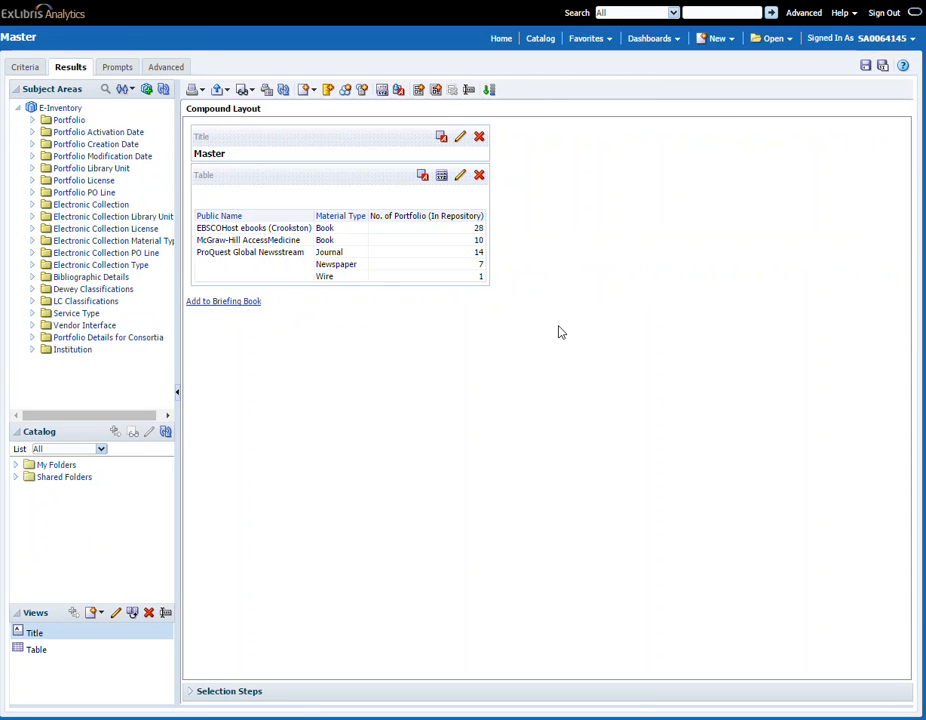
click(866, 67)
Step: Open the Details analysis and add the Portfolio Availability column to its selected columns
click(772, 38)
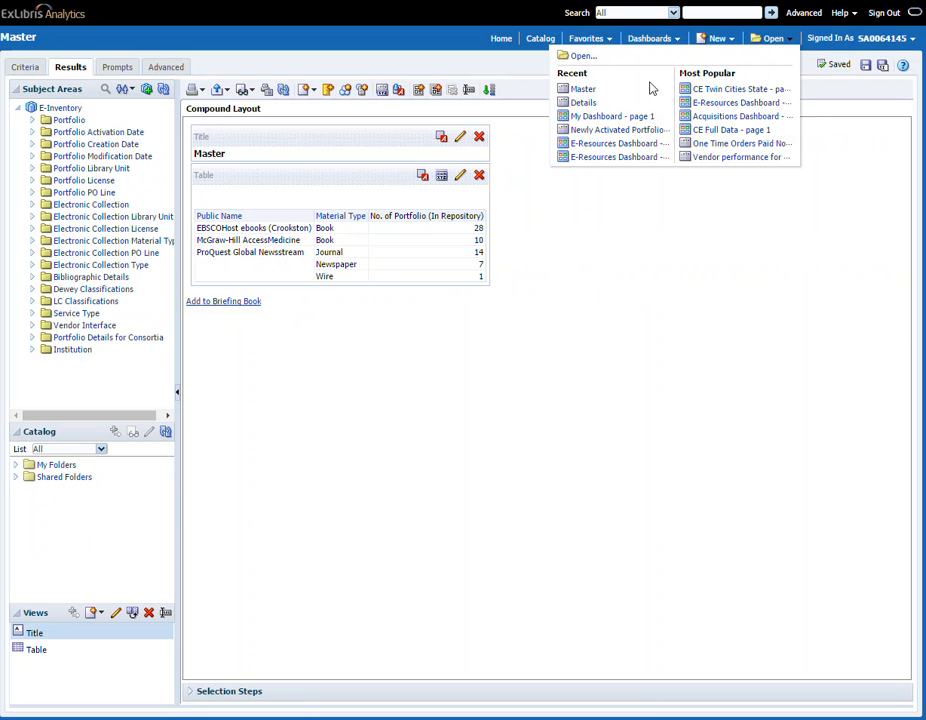
click(582, 104)
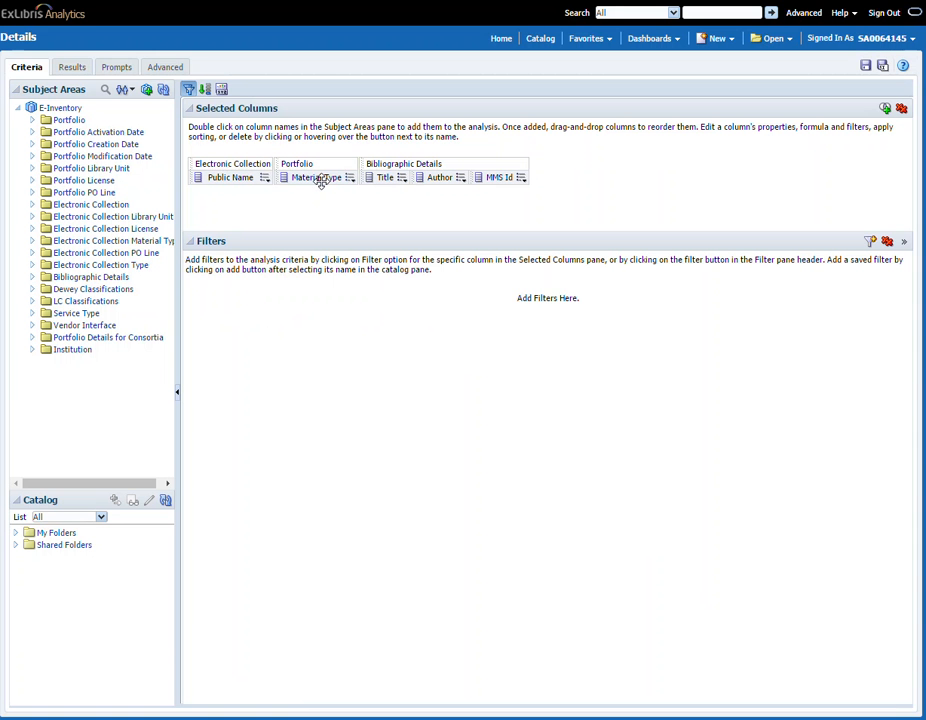
click(396, 177)
click(32, 120)
click(84, 181)
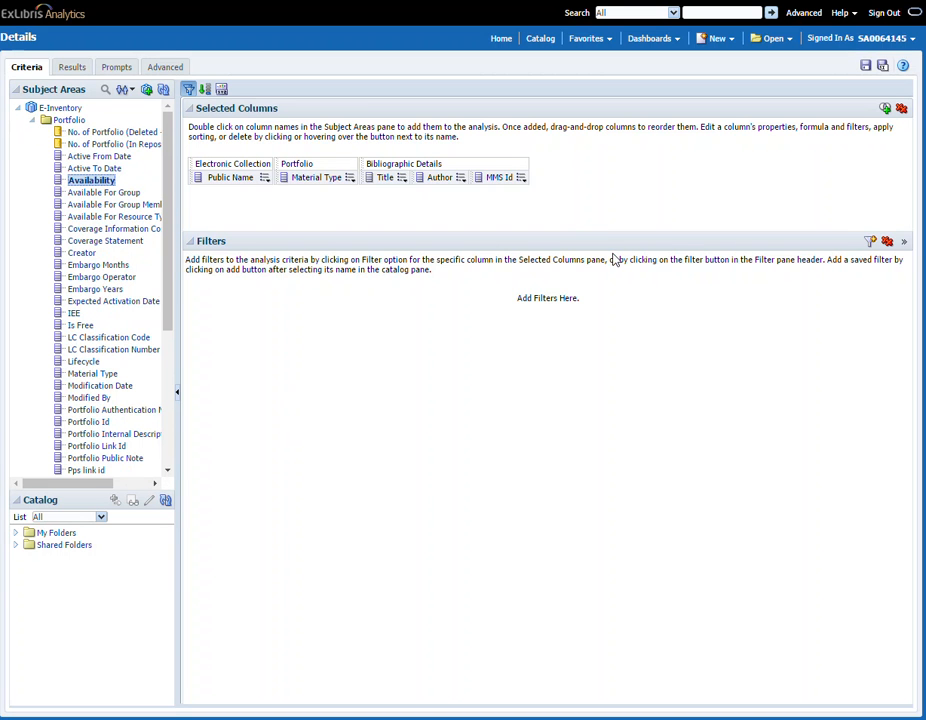
double_click(84, 184)
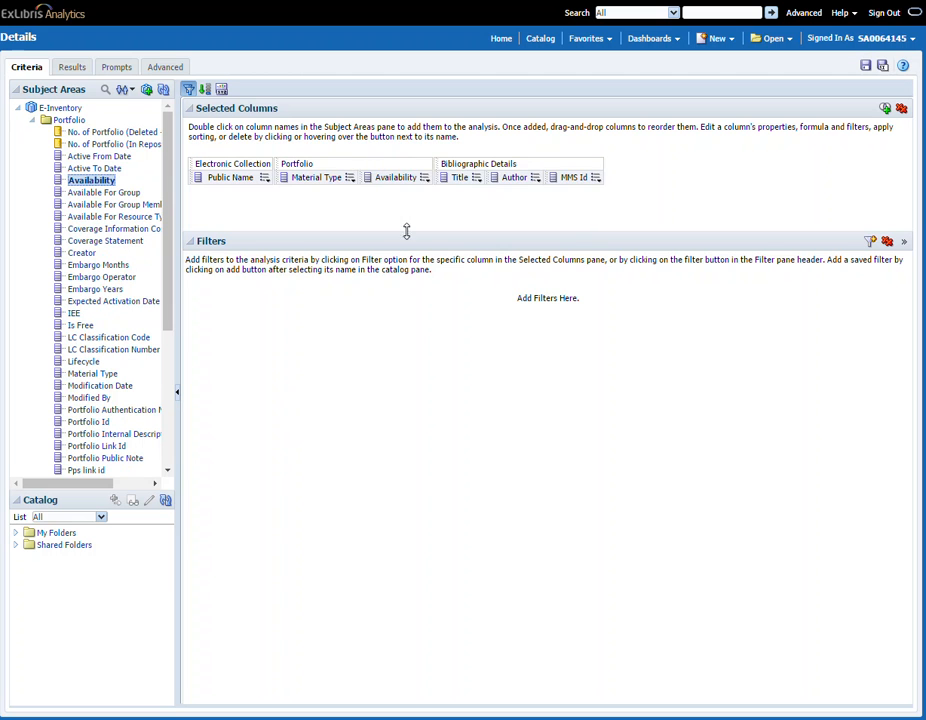
Step: Add an Availability filter with operator 'is prompted', then delete the Availability column from the selected columns
mouse_move(424, 183)
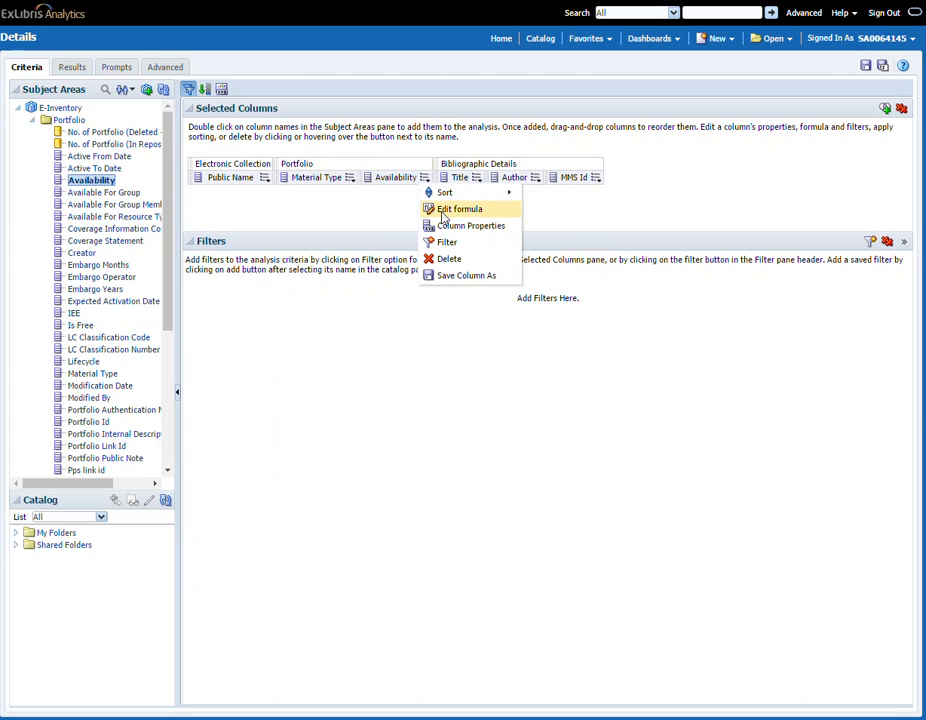
click(447, 242)
click(588, 311)
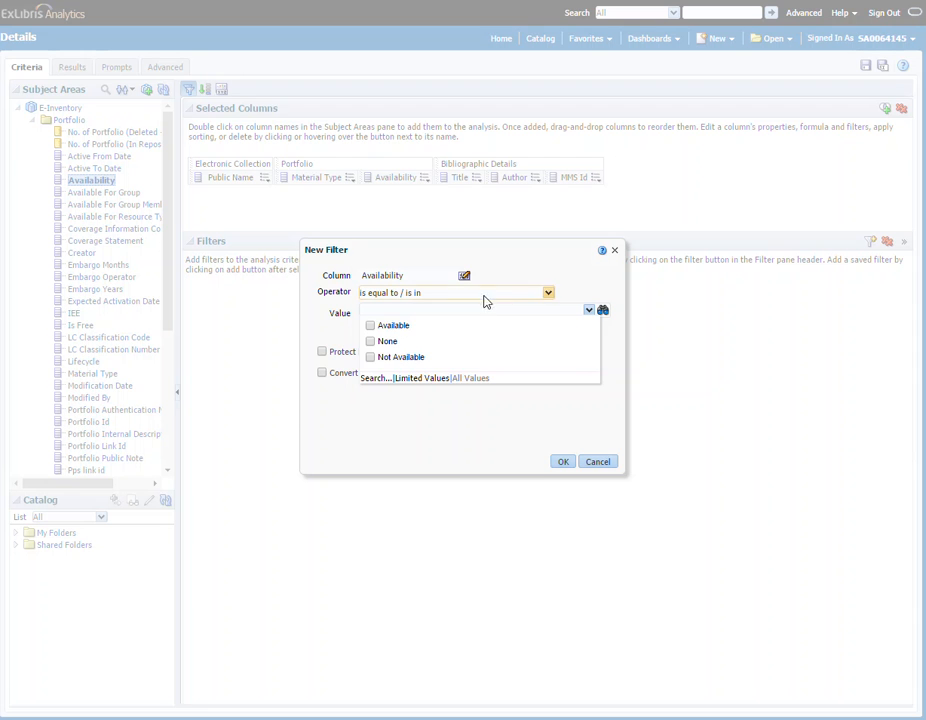
click(579, 276)
click(548, 292)
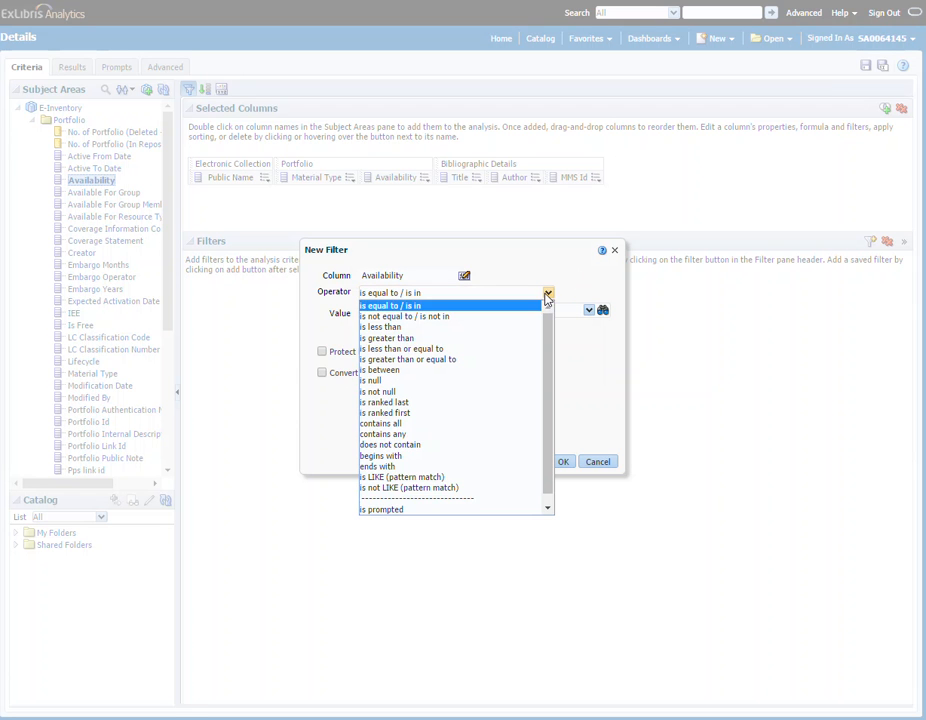
click(419, 511)
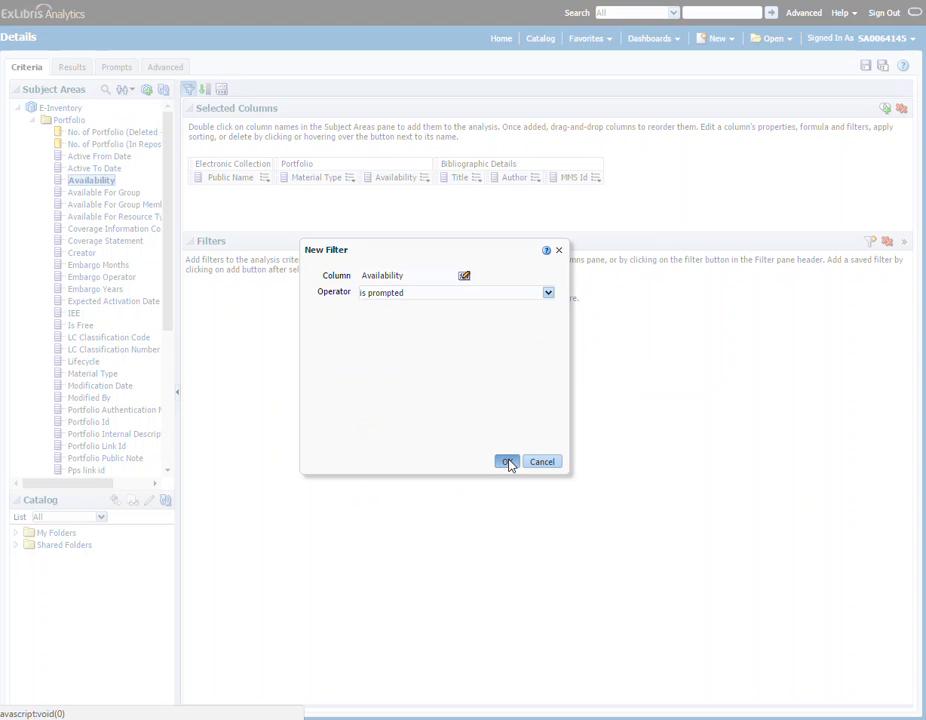
click(507, 461)
click(423, 177)
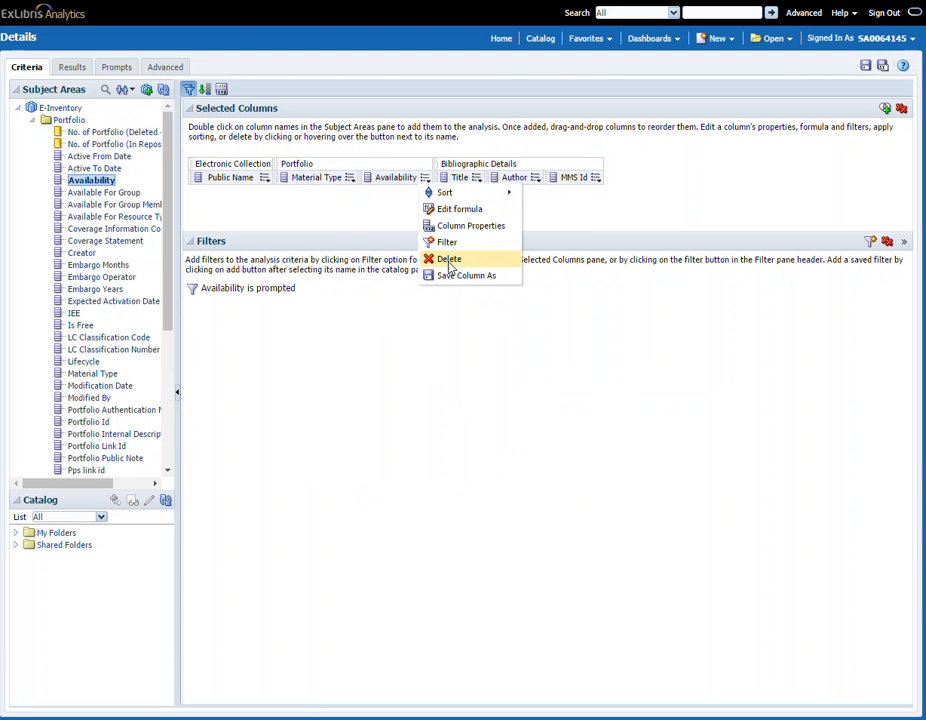
click(450, 262)
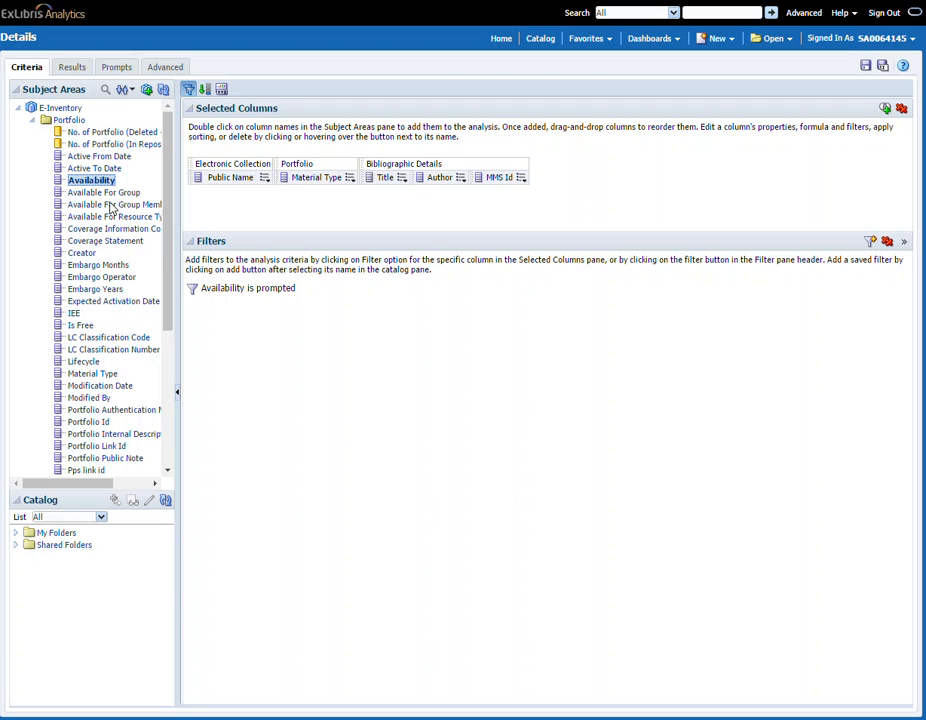
Step: Add Portfolio Activation Date as an 'is prompted' filter, then remove that column from the selected columns
click(32, 132)
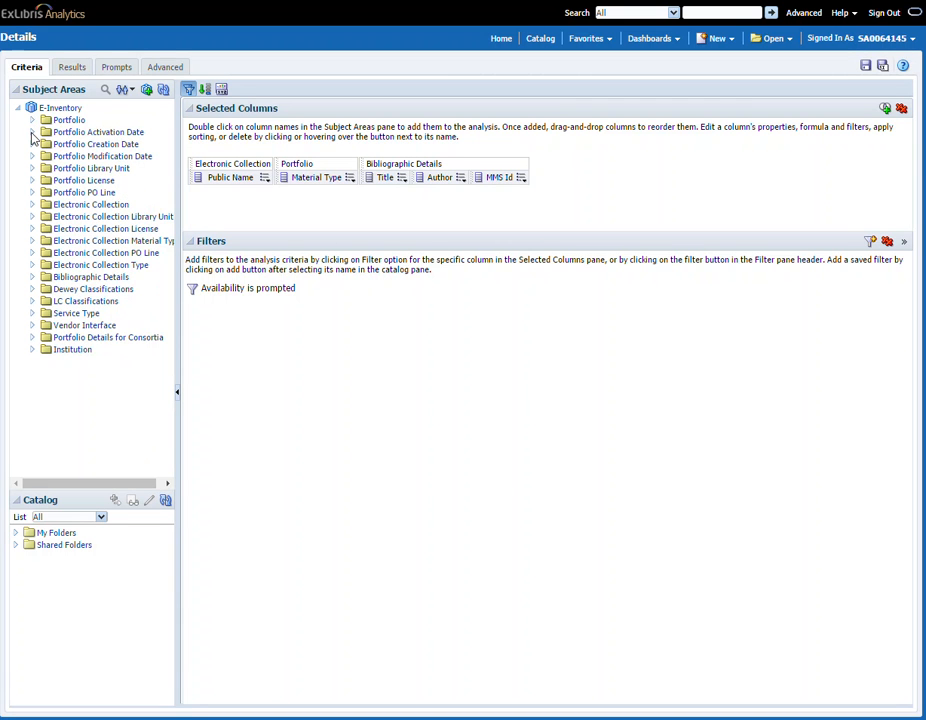
double_click(112, 148)
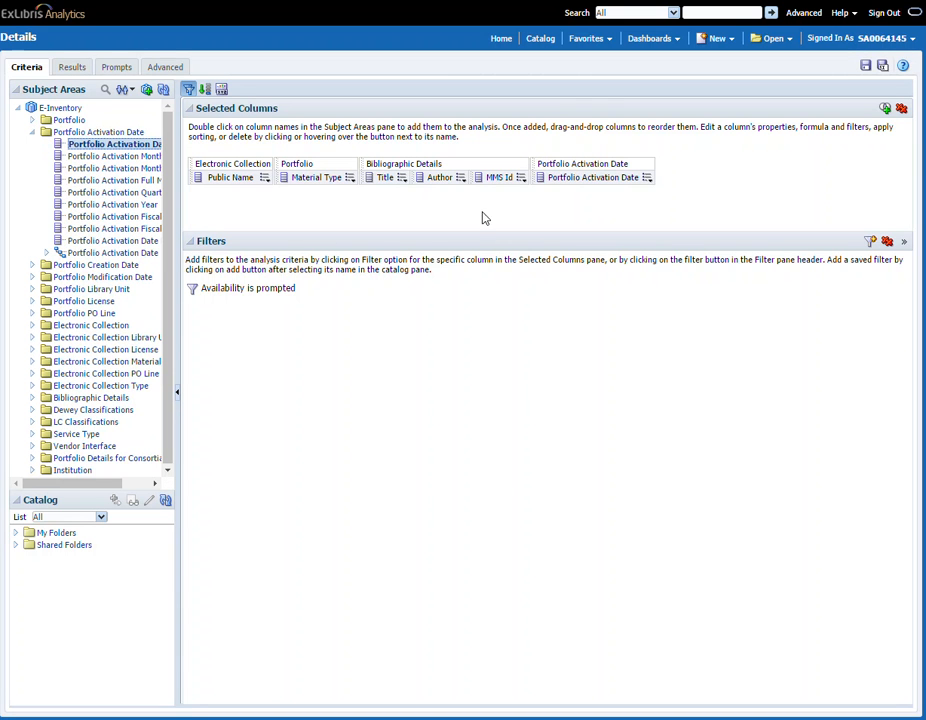
click(647, 177)
click(668, 244)
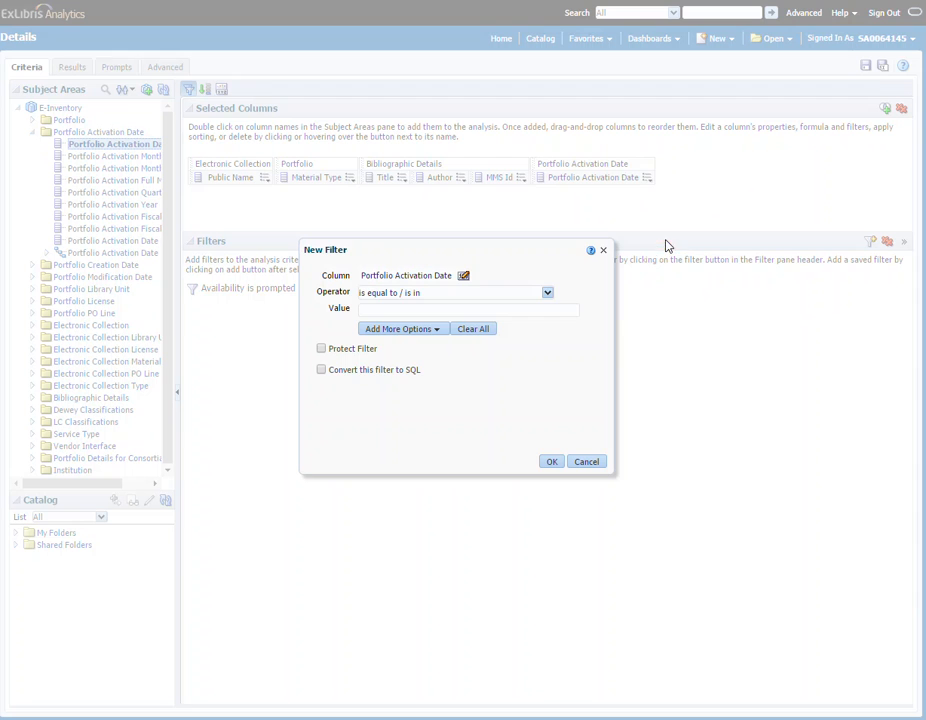
click(547, 292)
click(412, 436)
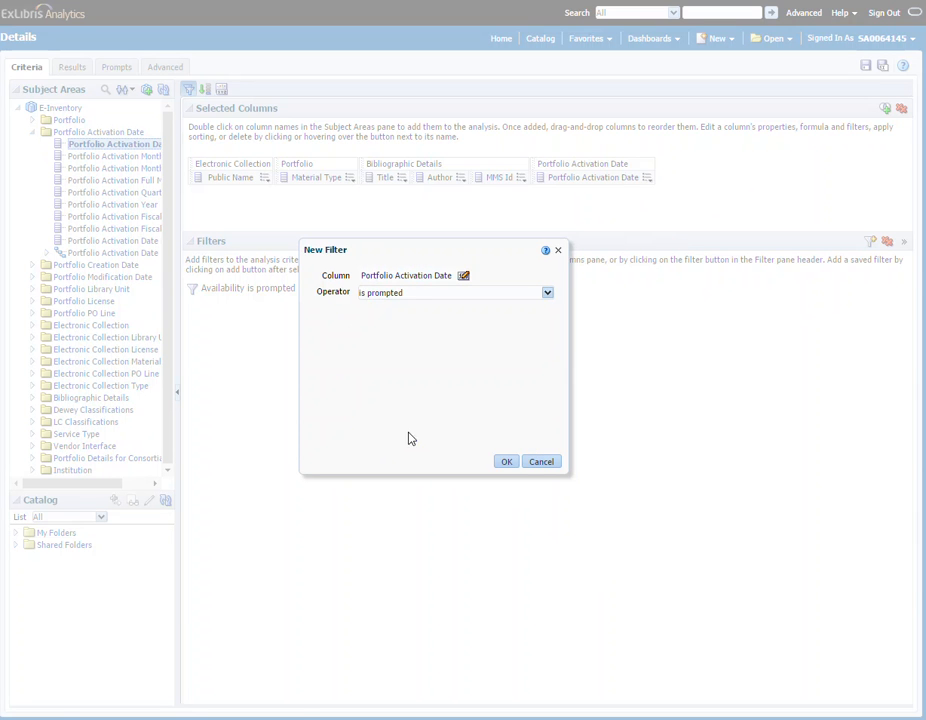
click(499, 462)
click(647, 177)
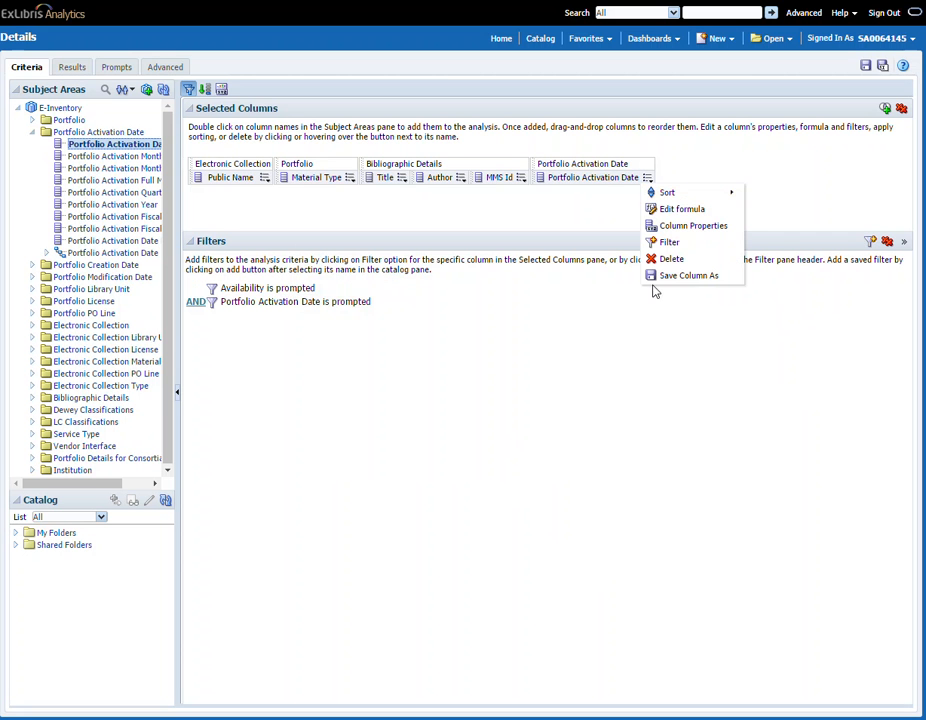
click(654, 257)
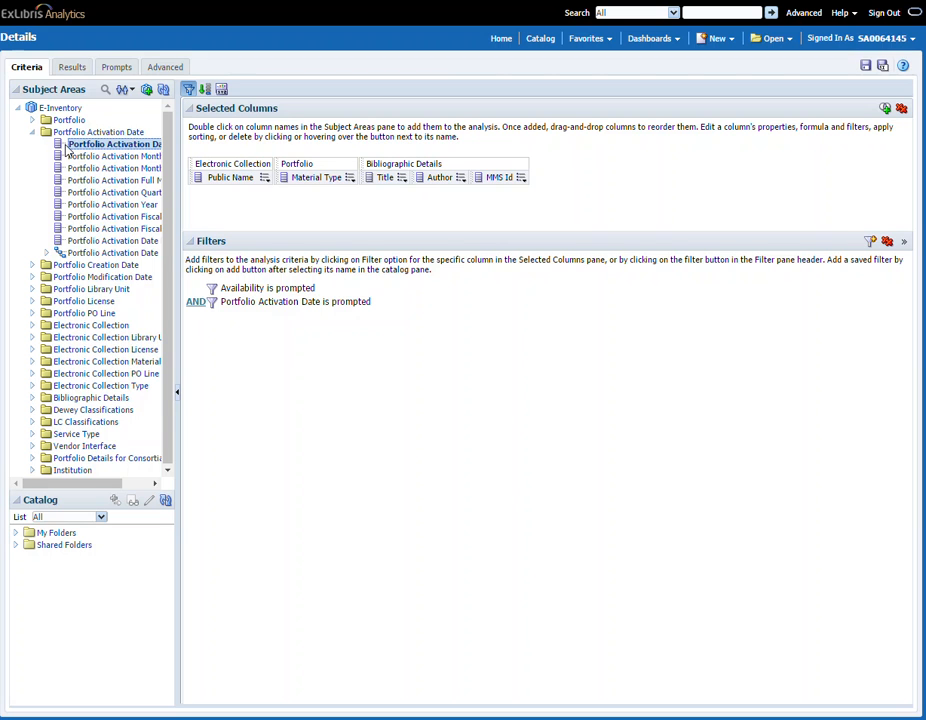
Step: Add Electronic Collection Id as an 'is prompted' filter, then remove that column from the selected columns
click(32, 132)
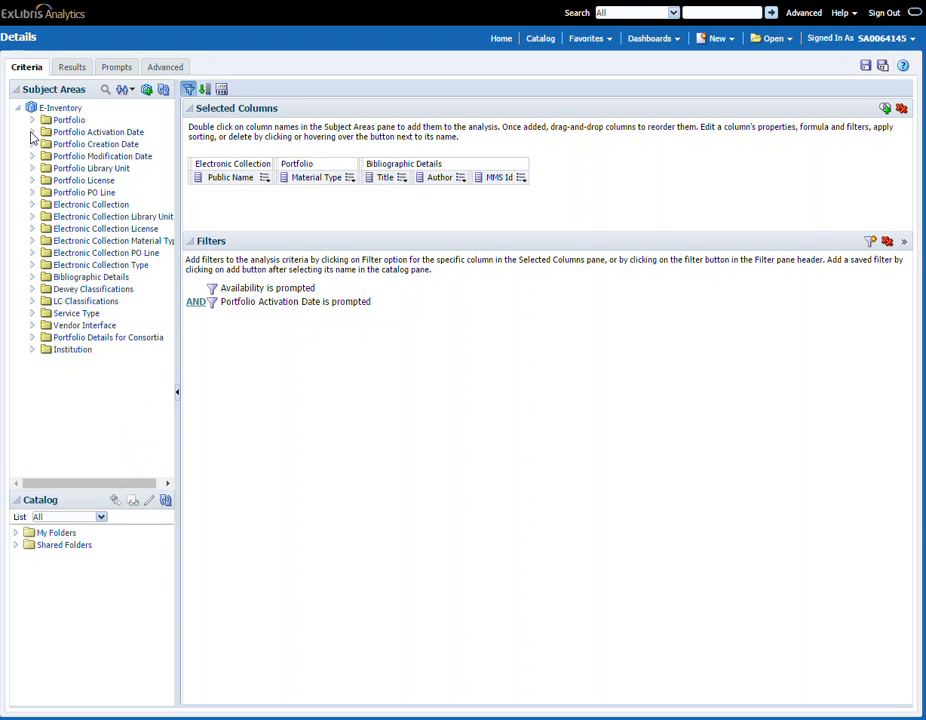
click(32, 205)
double_click(114, 289)
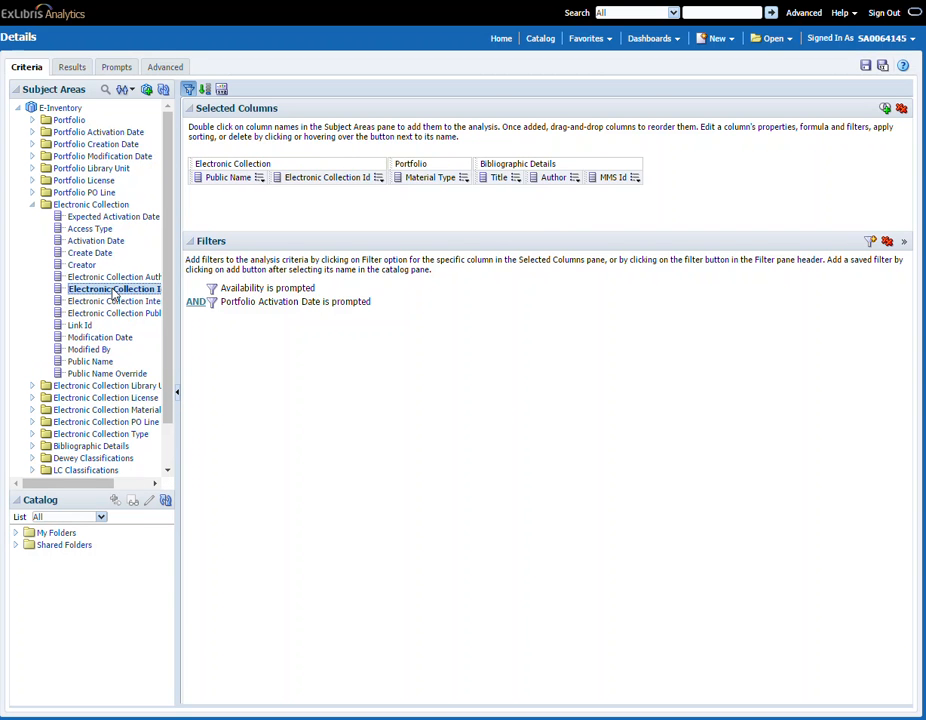
click(378, 177)
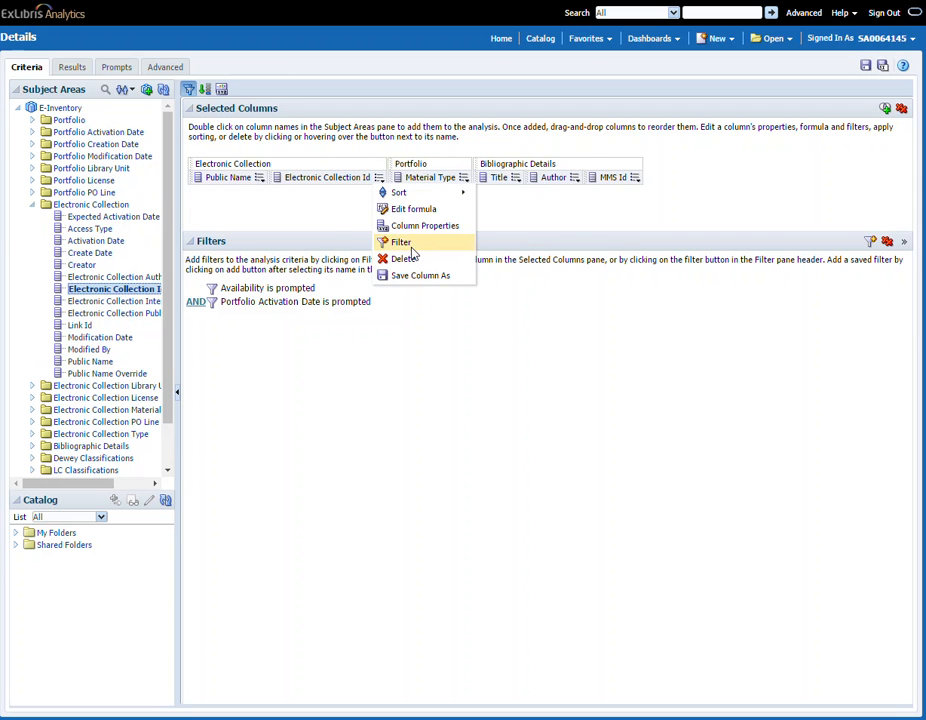
click(398, 240)
click(500, 292)
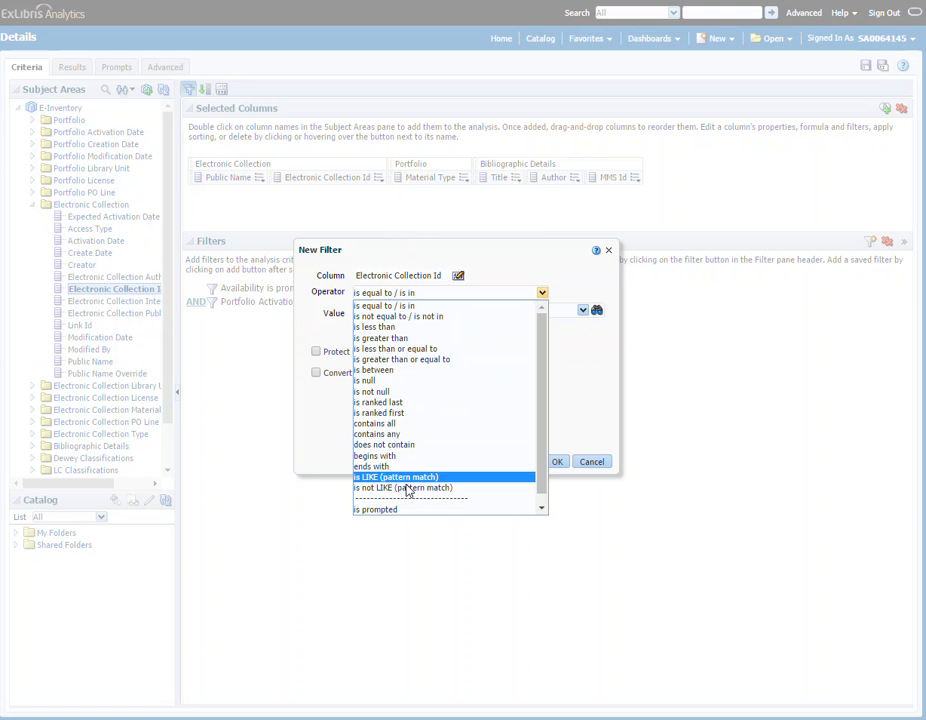
click(398, 510)
click(498, 459)
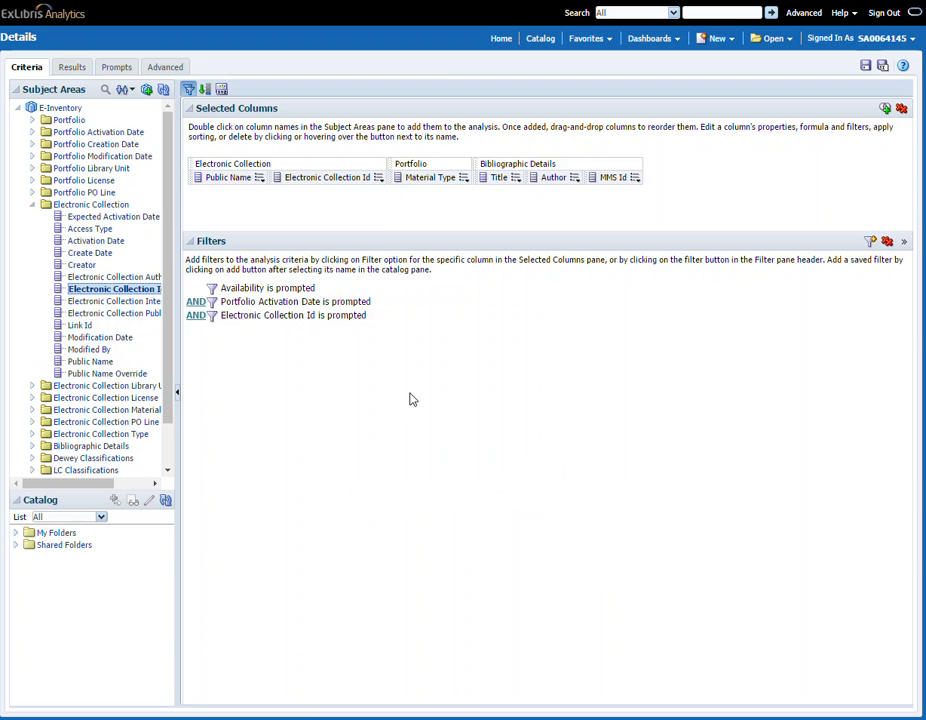
click(378, 177)
click(404, 261)
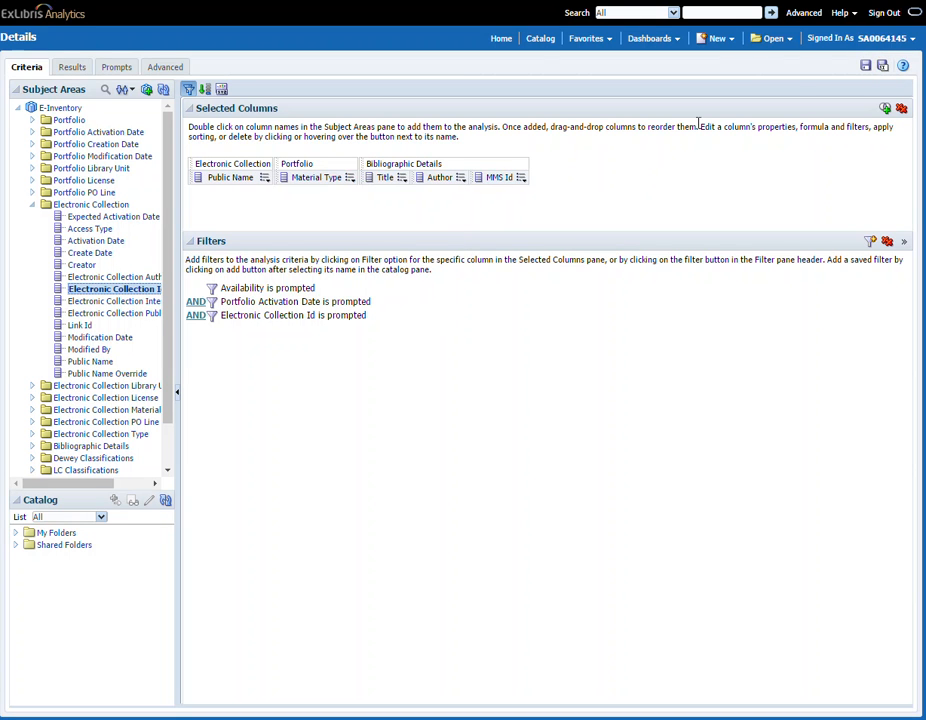
Step: Open the Master analysis and set the No. of Portfolio (In Repository) column's value interaction to Action Links
click(768, 40)
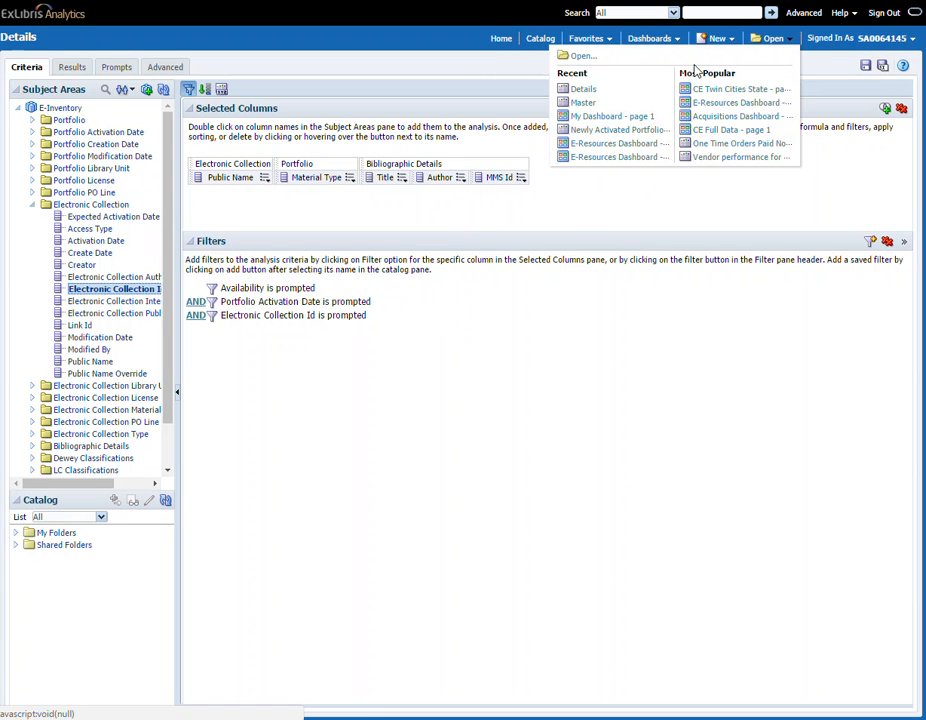
click(583, 99)
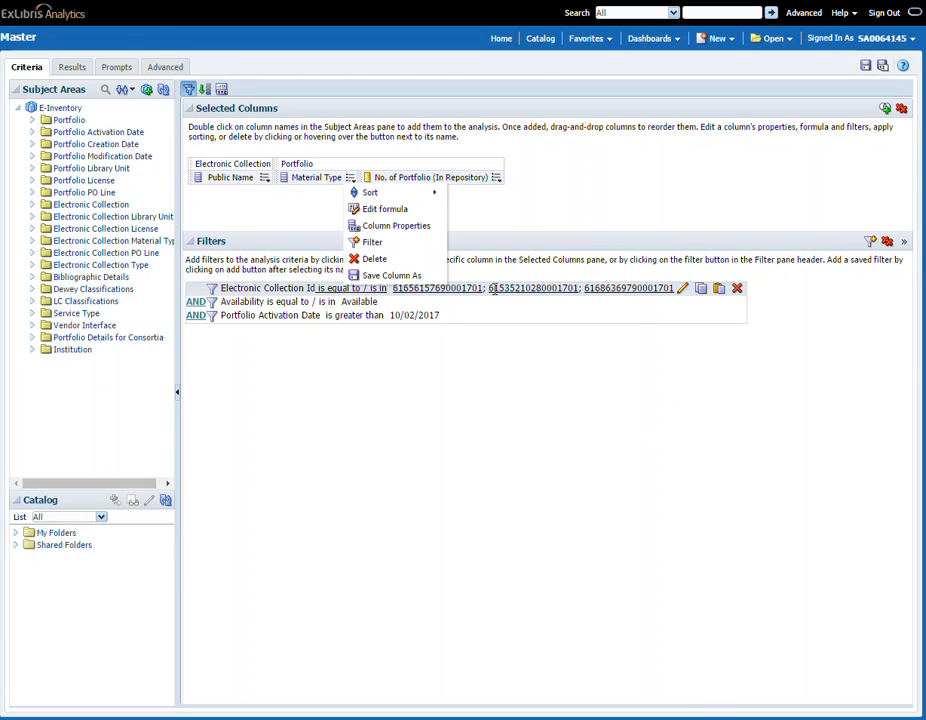
mouse_move(496, 180)
mouse_move(525, 193)
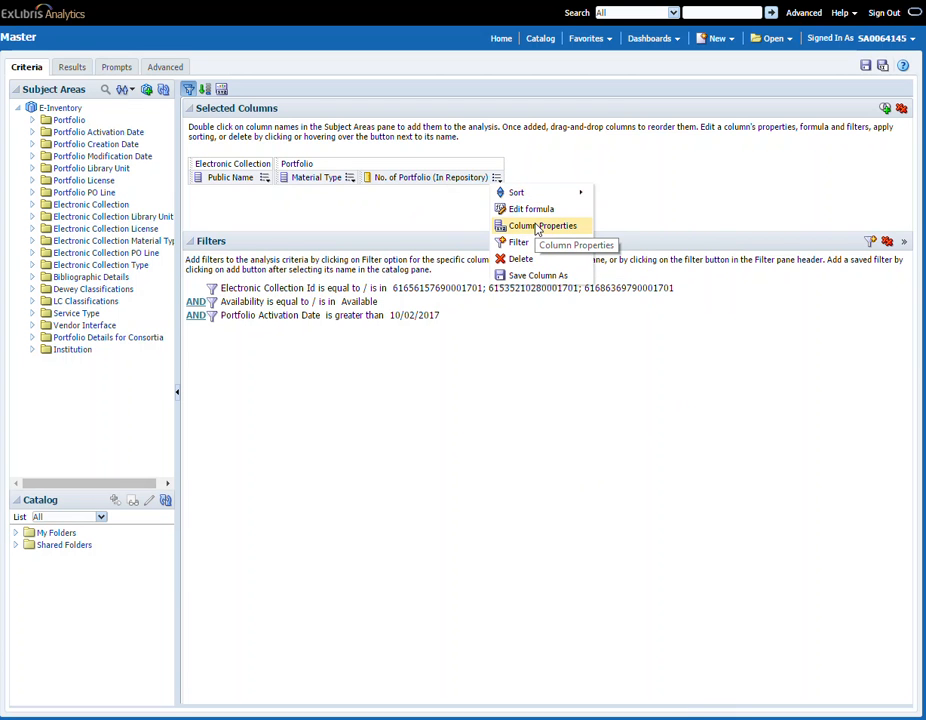
click(538, 227)
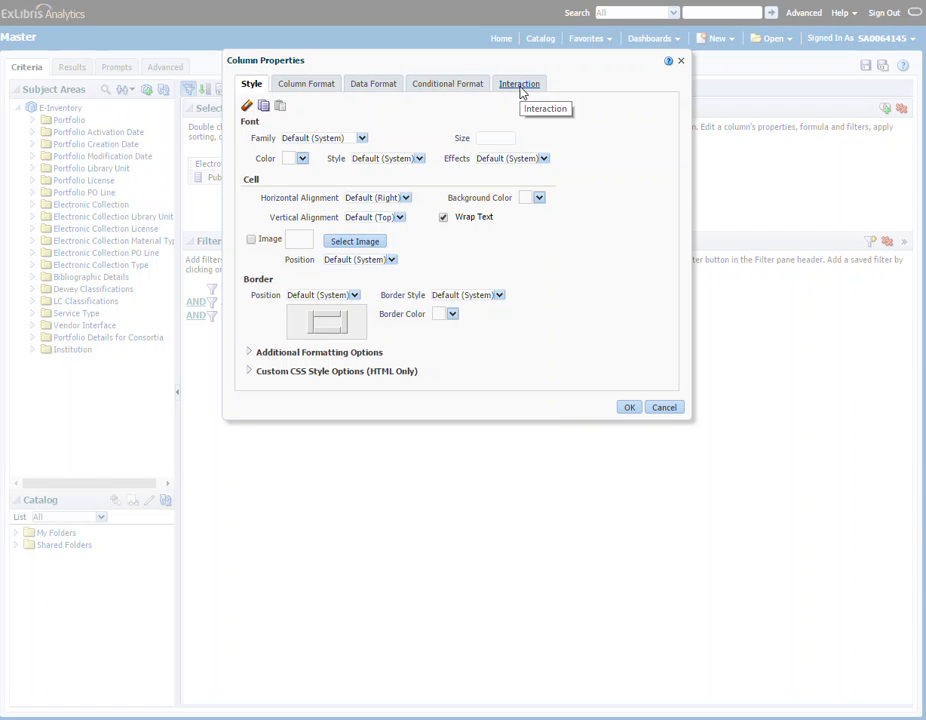
click(520, 88)
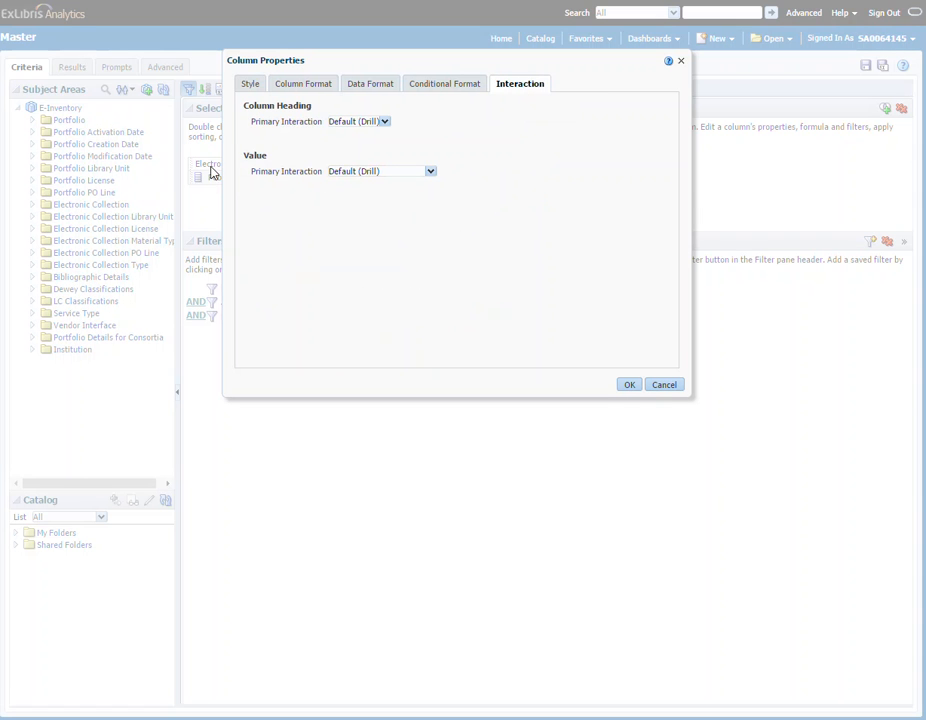
click(368, 174)
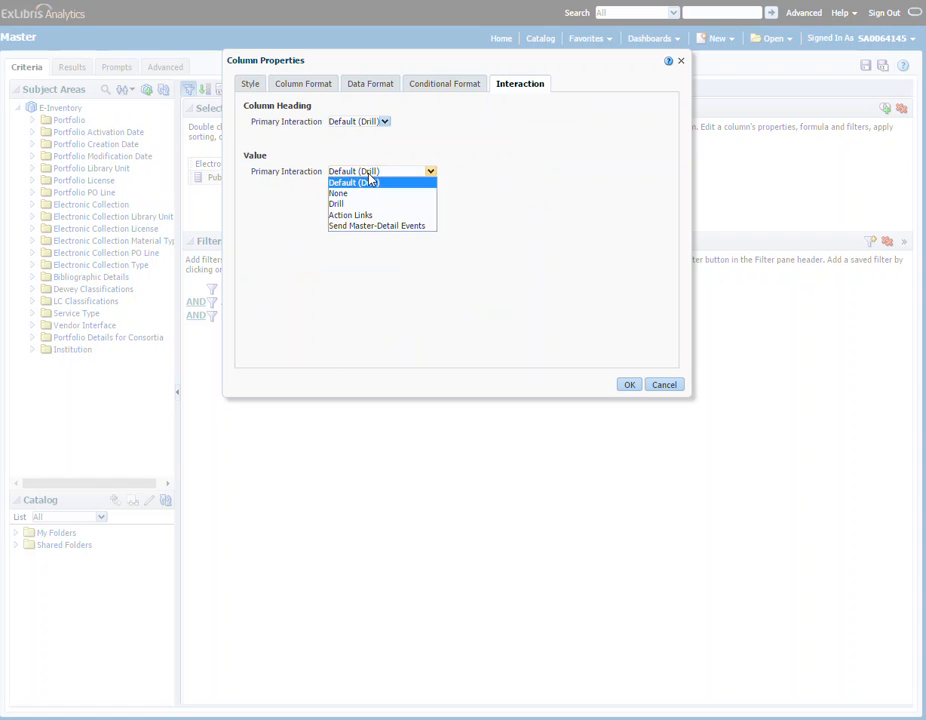
click(357, 216)
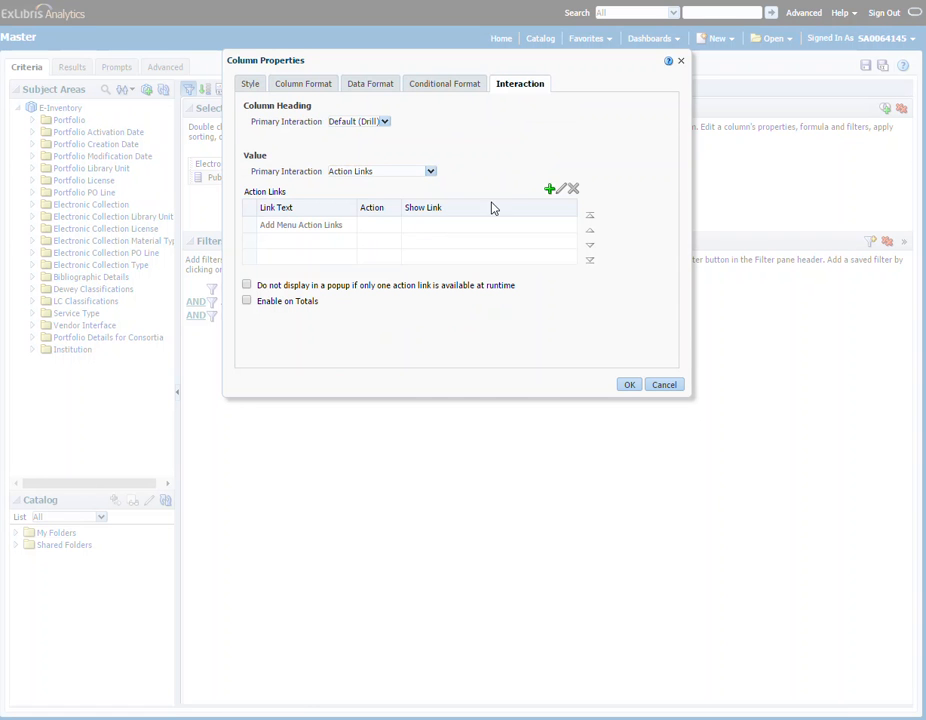
Step: Add an action link with text 'Click for Details' that navigates to the Details analysis in My Folders
click(548, 190)
click(500, 364)
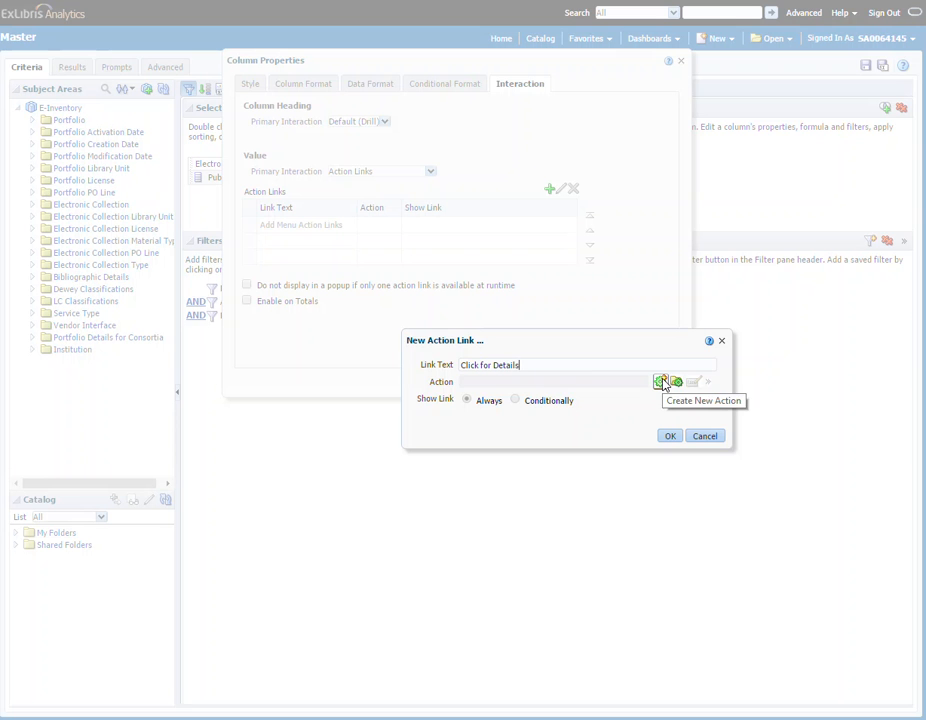
click(661, 382)
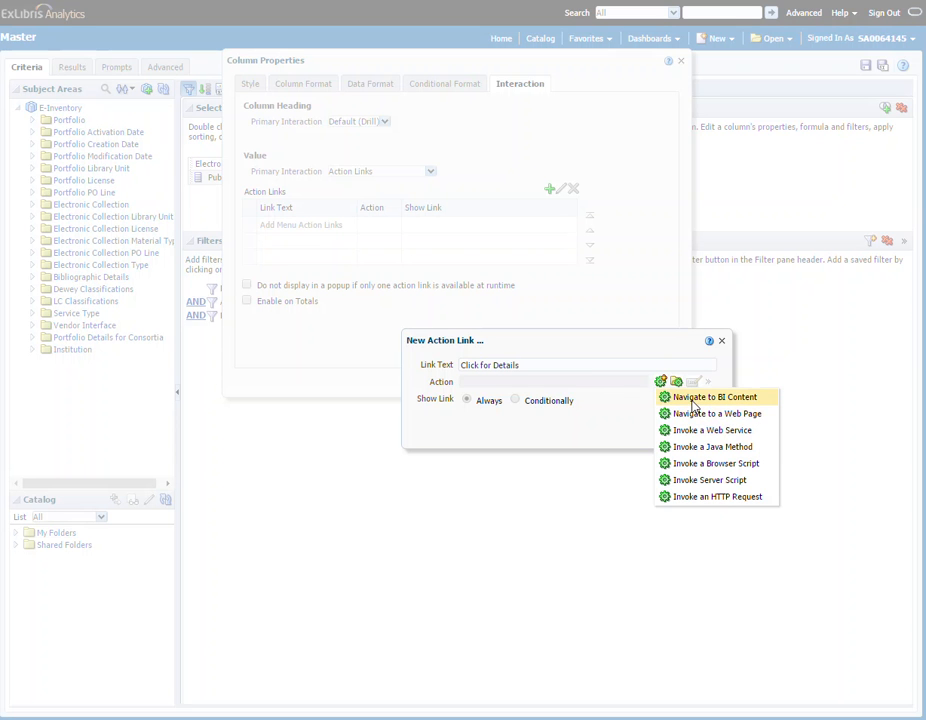
click(692, 400)
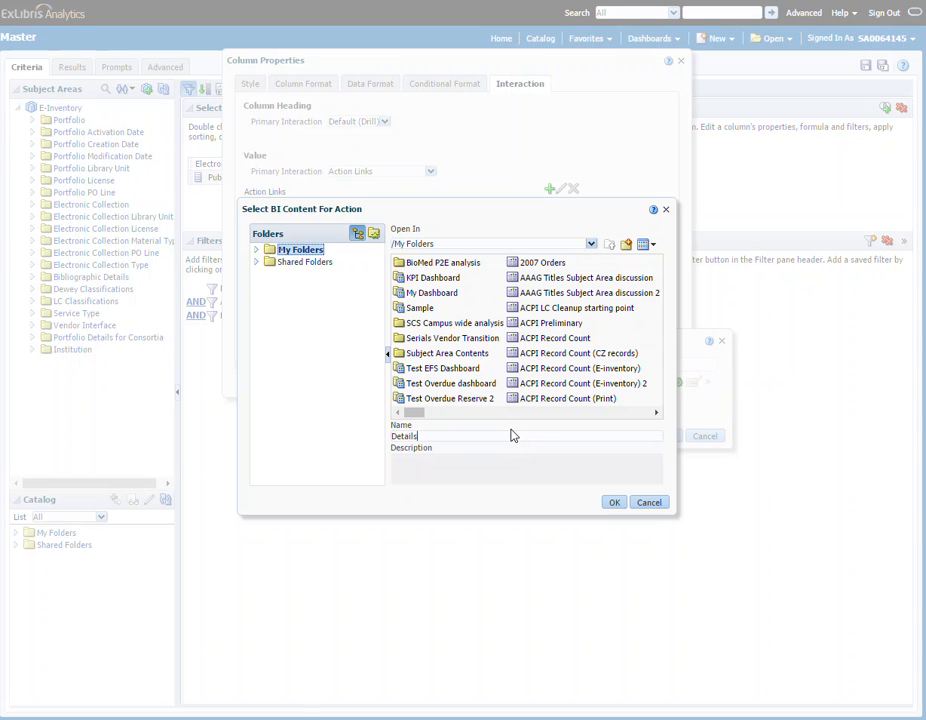
click(614, 502)
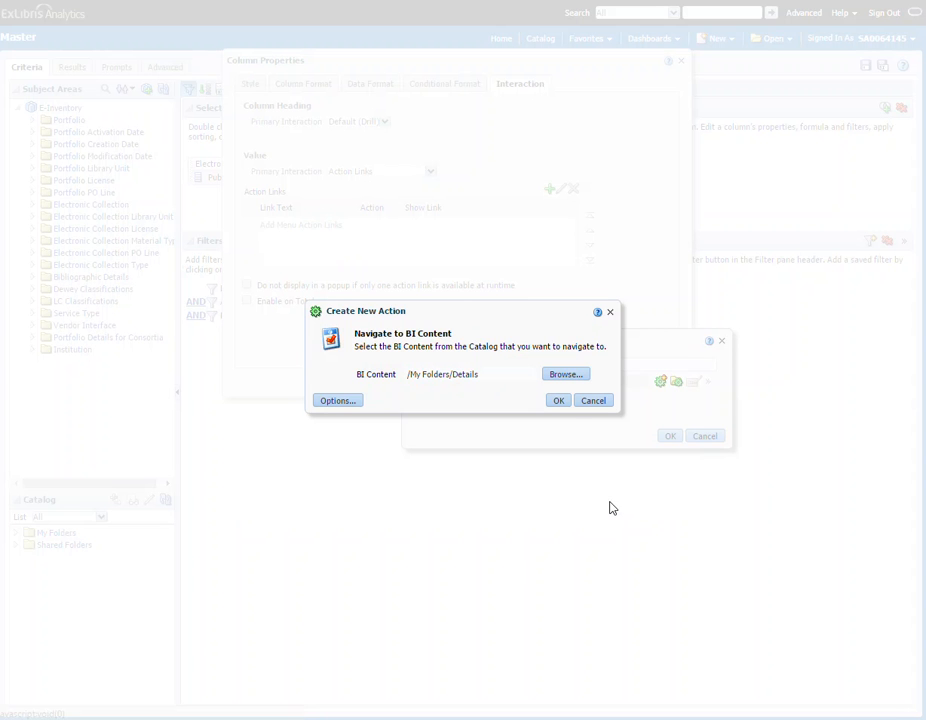
click(556, 401)
click(668, 436)
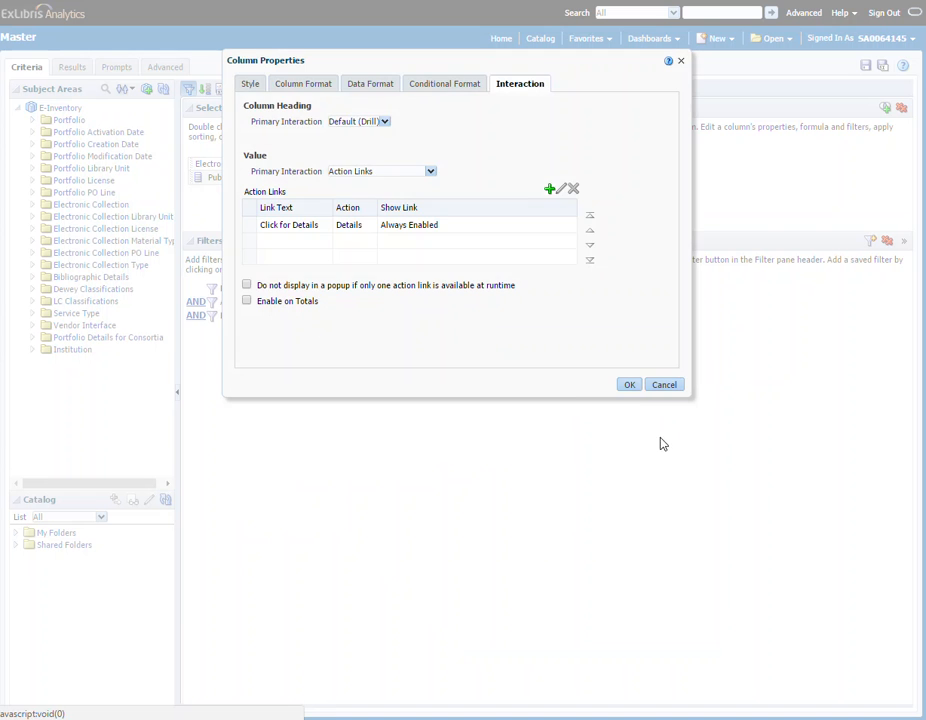
click(627, 385)
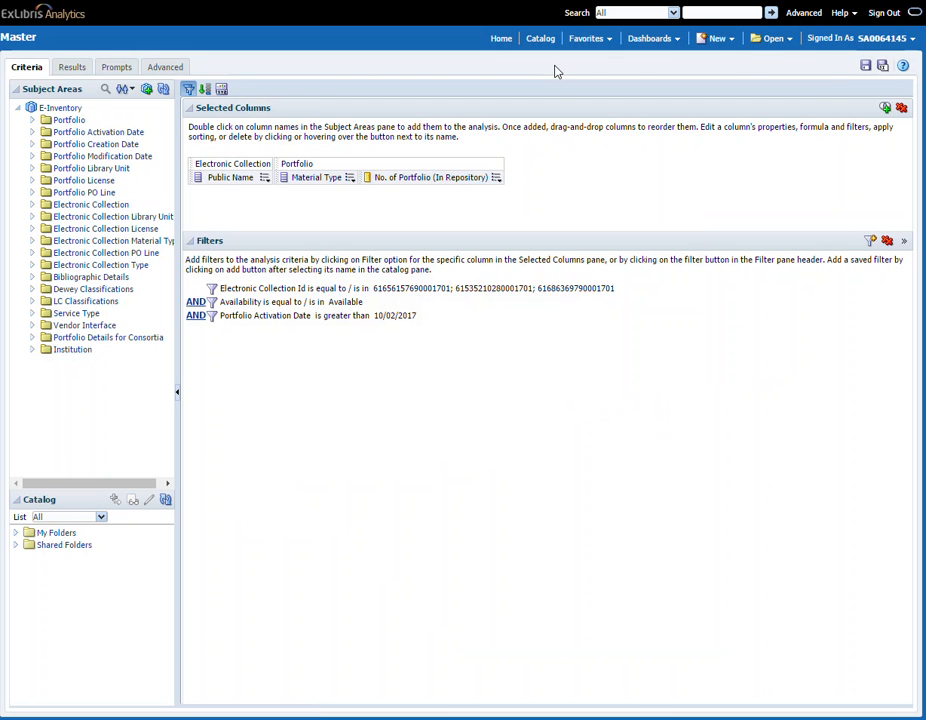
Step: Save the Master analysis, view its results, and follow the Click for Details link
click(865, 67)
click(70, 67)
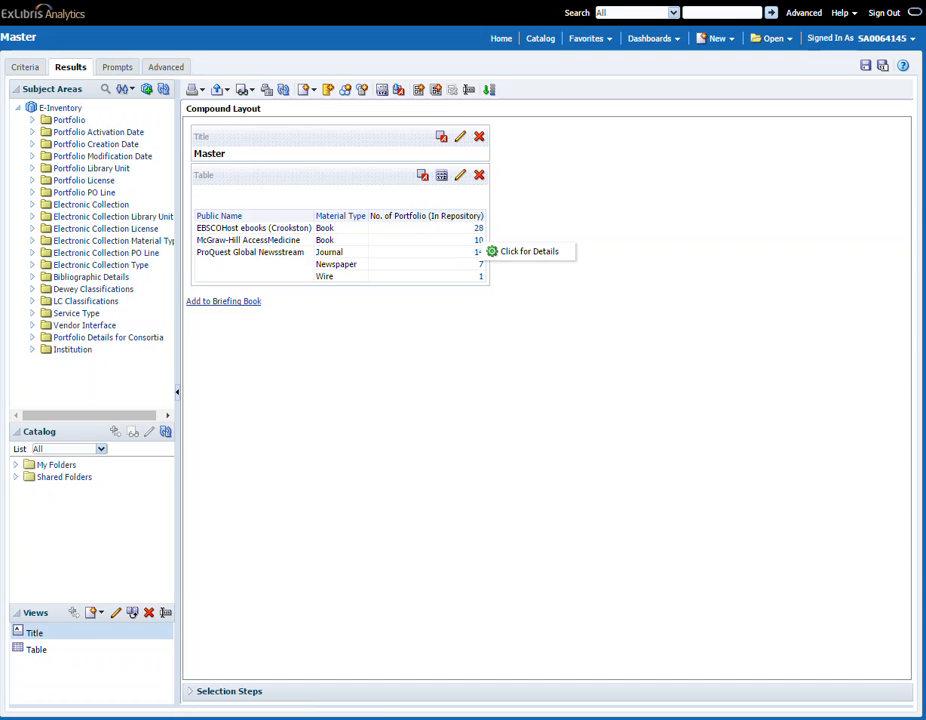
click(532, 256)
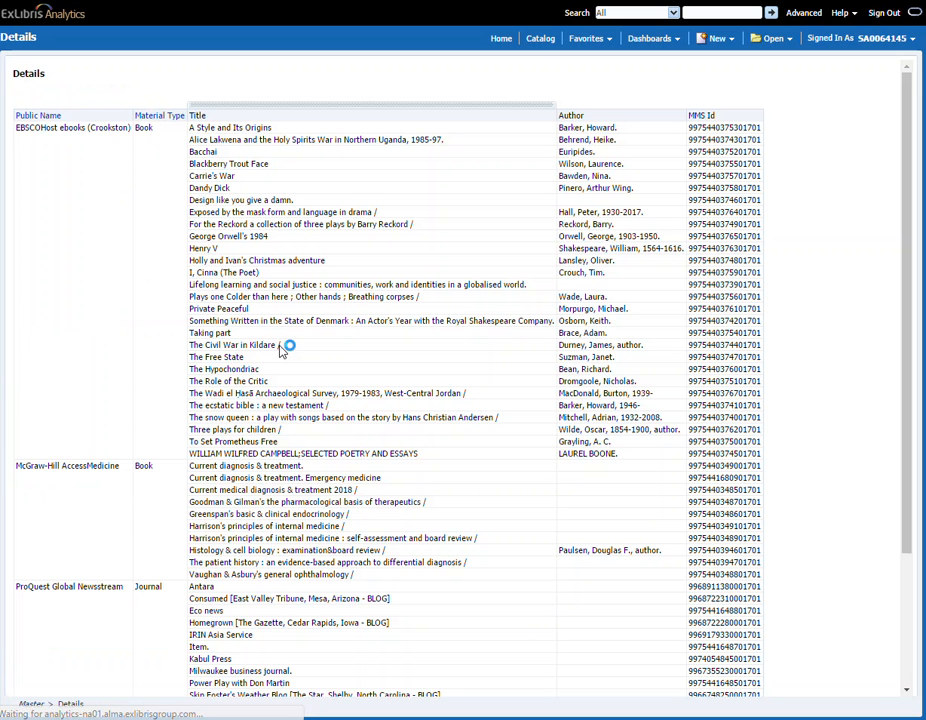
Step: Scroll through the Details results to examine the listed titles
scroll(451, 436, down, 3)
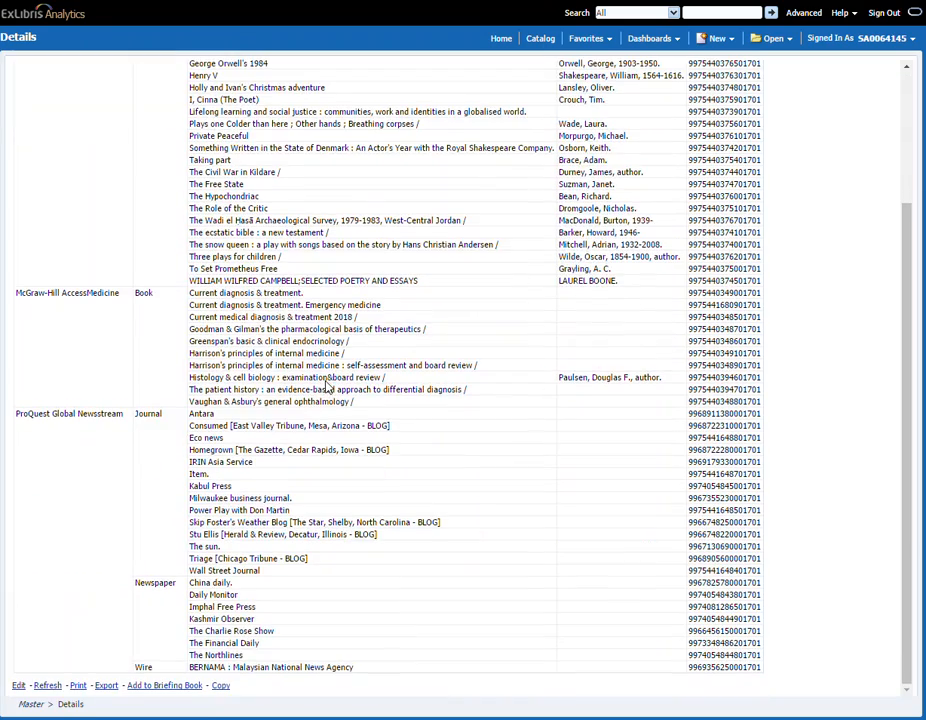
scroll(118, 221, up, 3)
scroll(105, 356, down, 3)
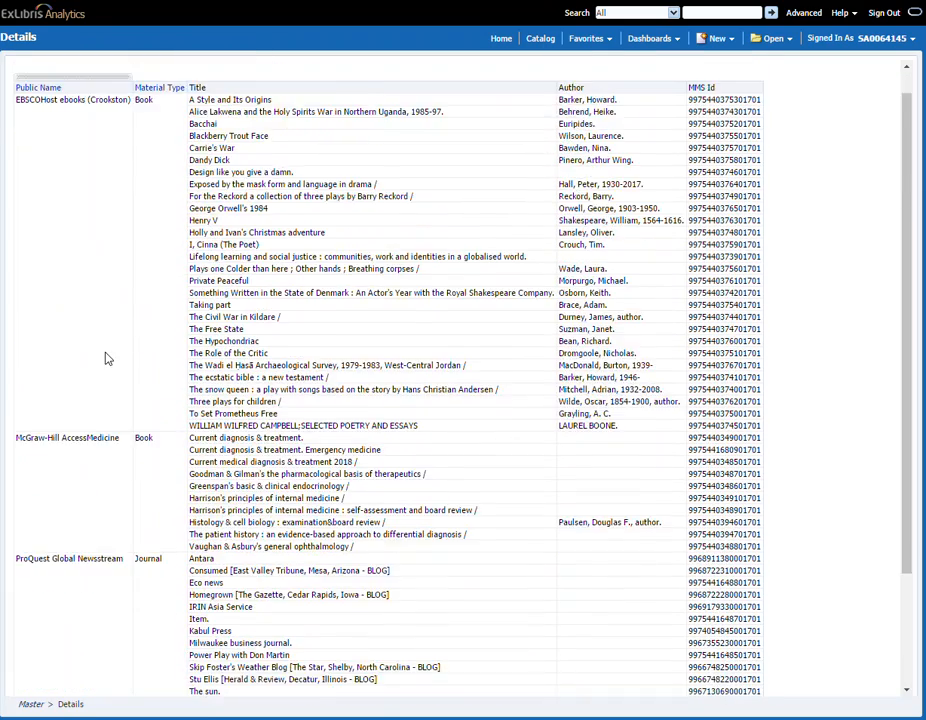
scroll(148, 440, up, 5)
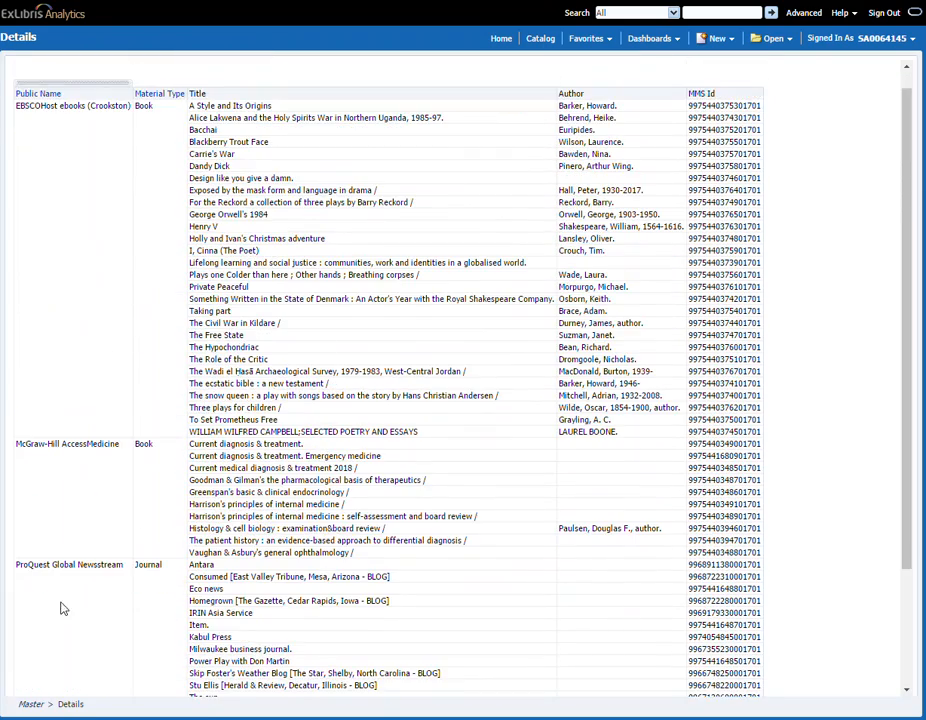
scroll(62, 606, down, 5)
Step: Open the Details analysis for editing and delete the Electronic Collection Id prompted filter
click(18, 685)
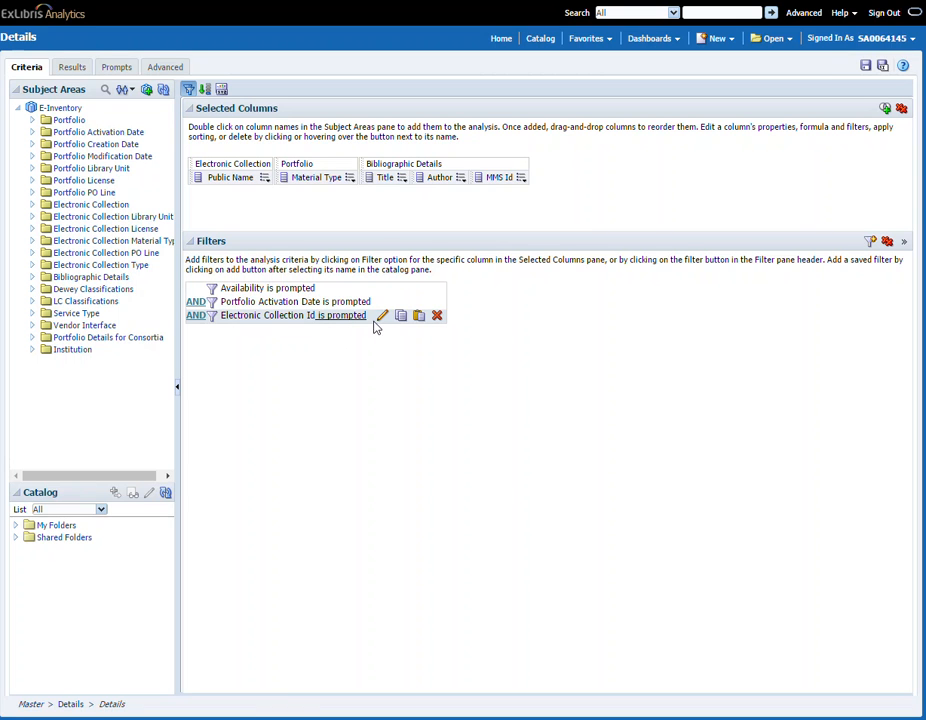
click(436, 317)
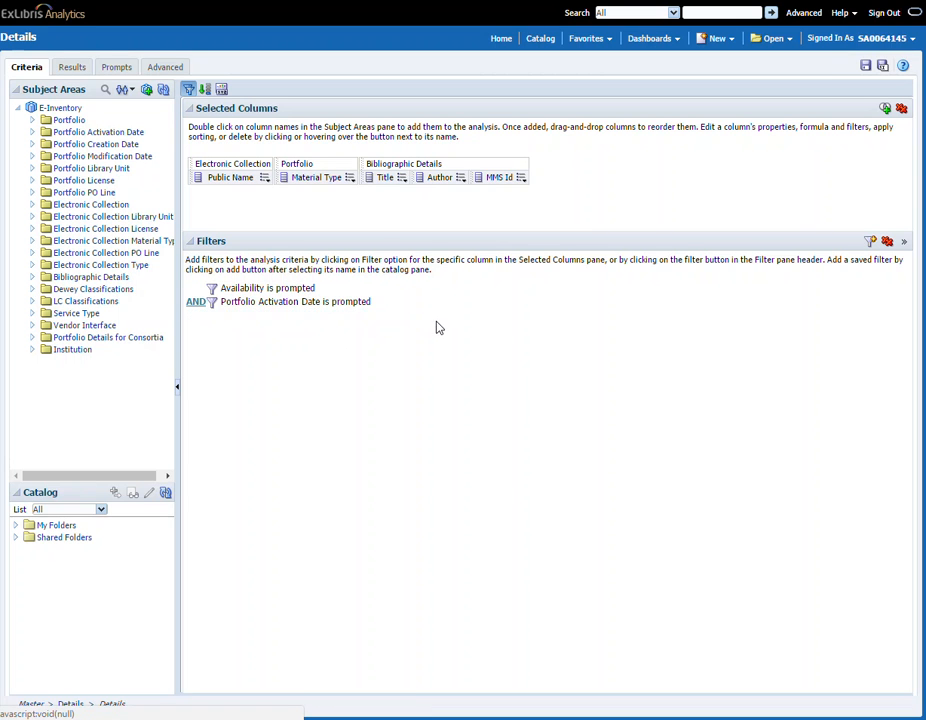
Step: Add a Public Name filter with operator 'is prompted' and save the Details analysis
click(266, 177)
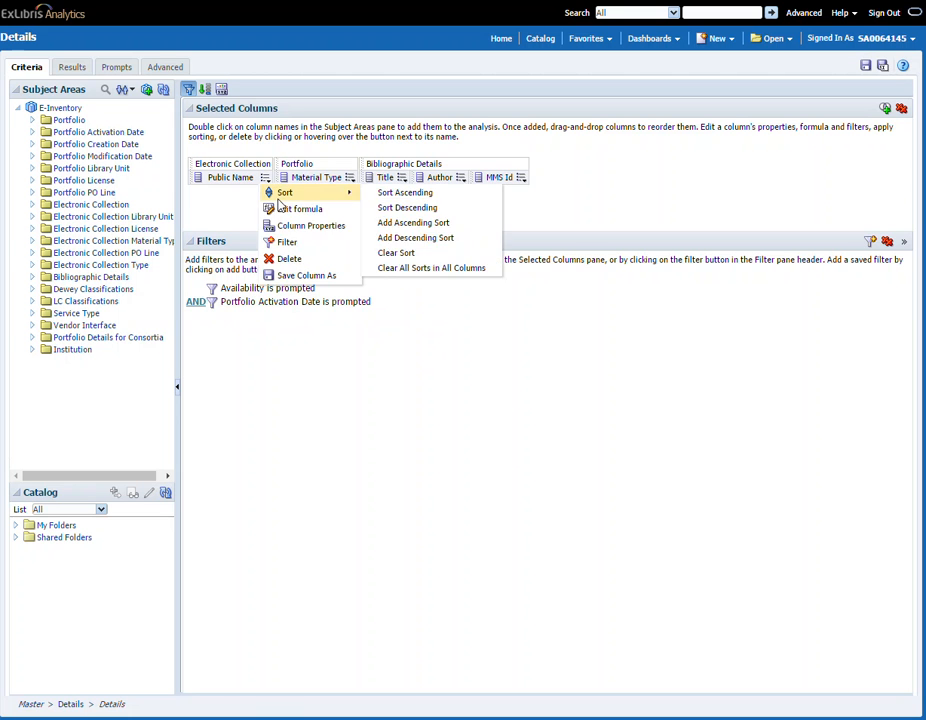
click(290, 242)
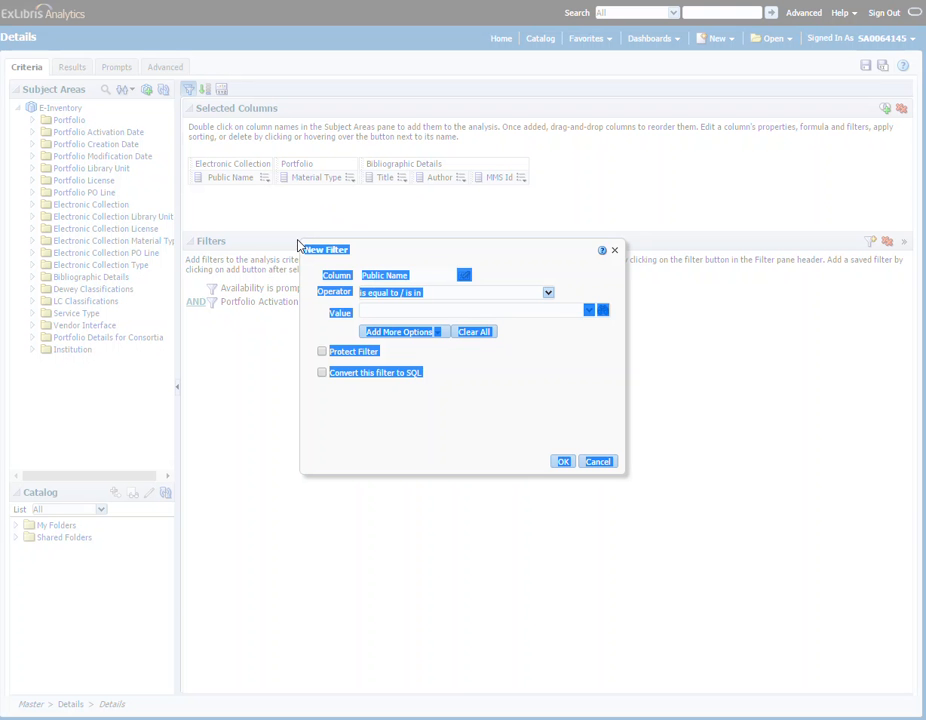
click(548, 292)
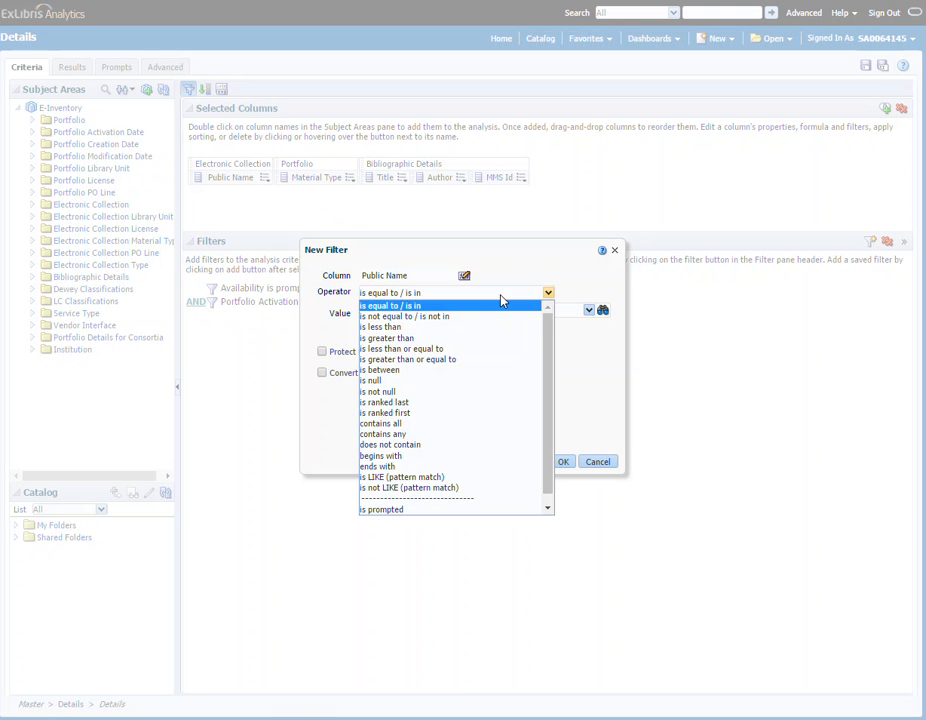
click(422, 510)
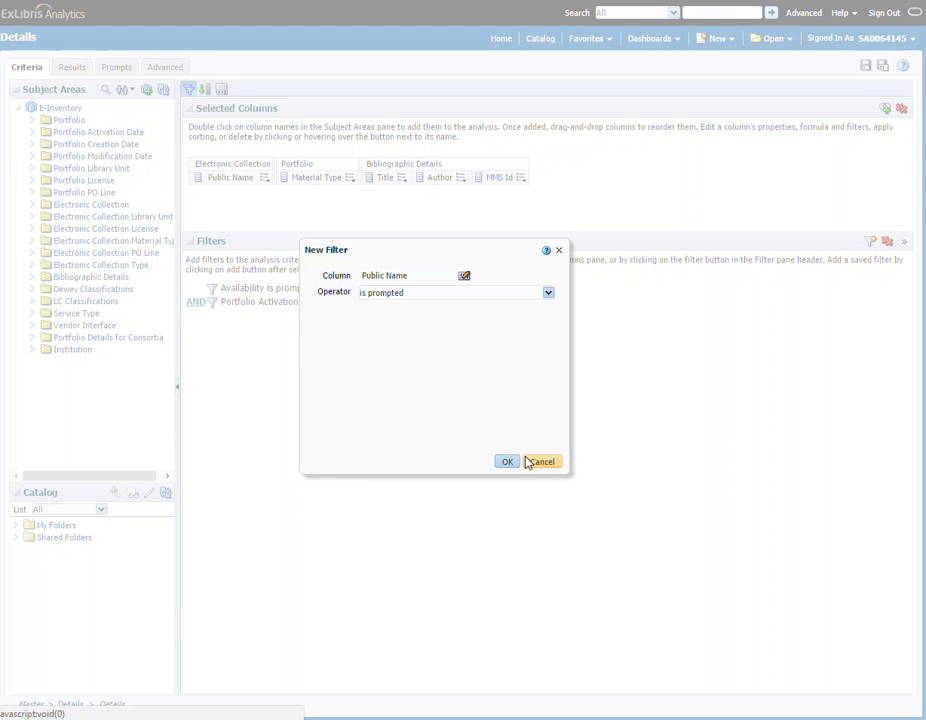
click(506, 461)
click(867, 67)
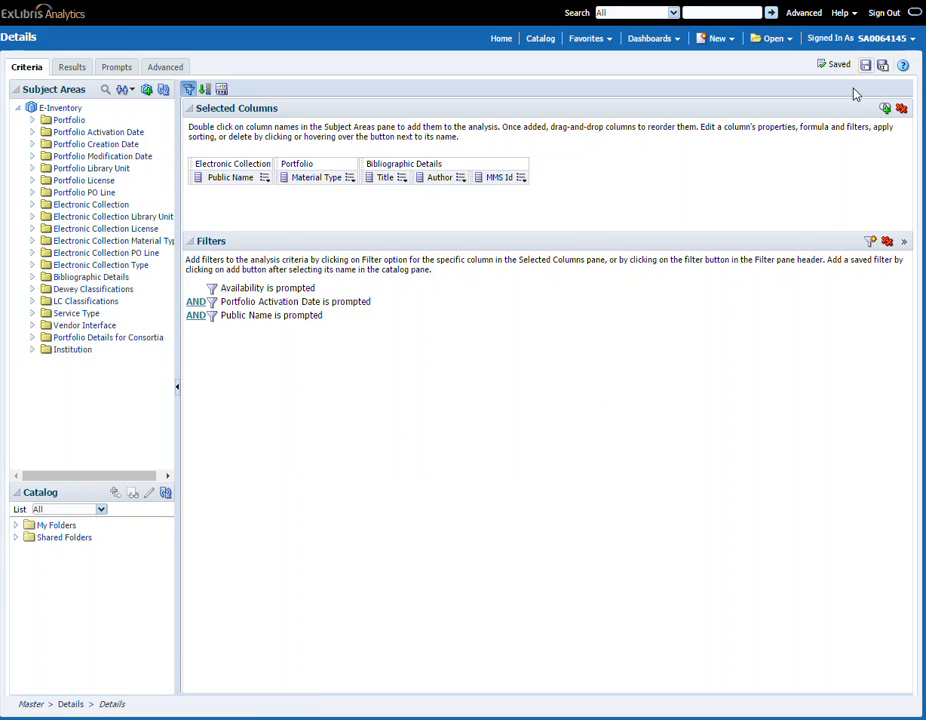
Step: Open the Master analysis results and follow the Click for Details link on the McGraw-Hill AccessMedicine row
click(771, 38)
click(585, 114)
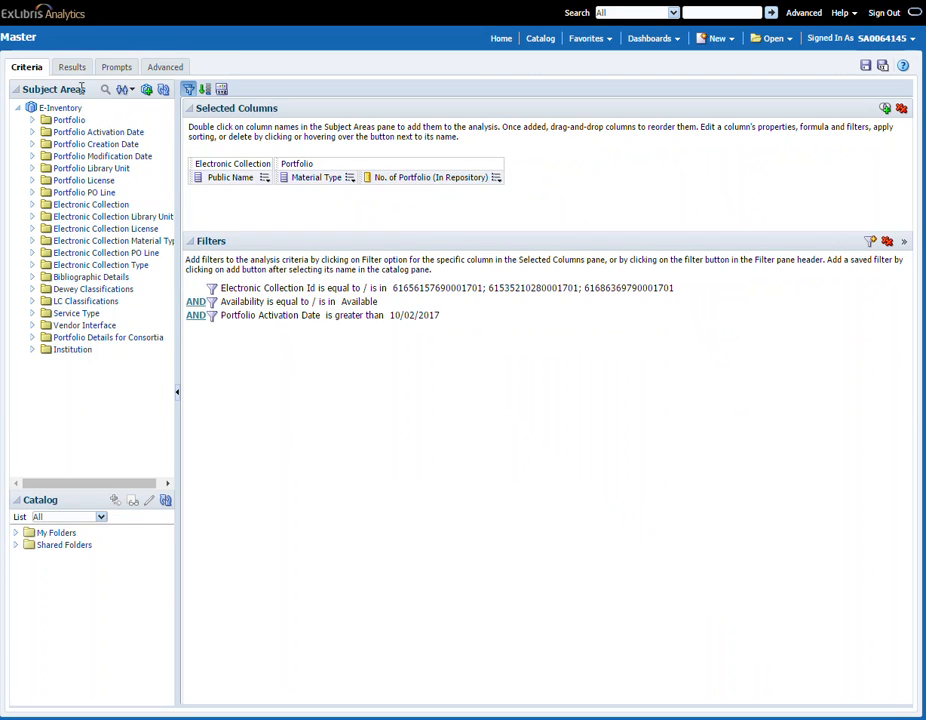
click(72, 67)
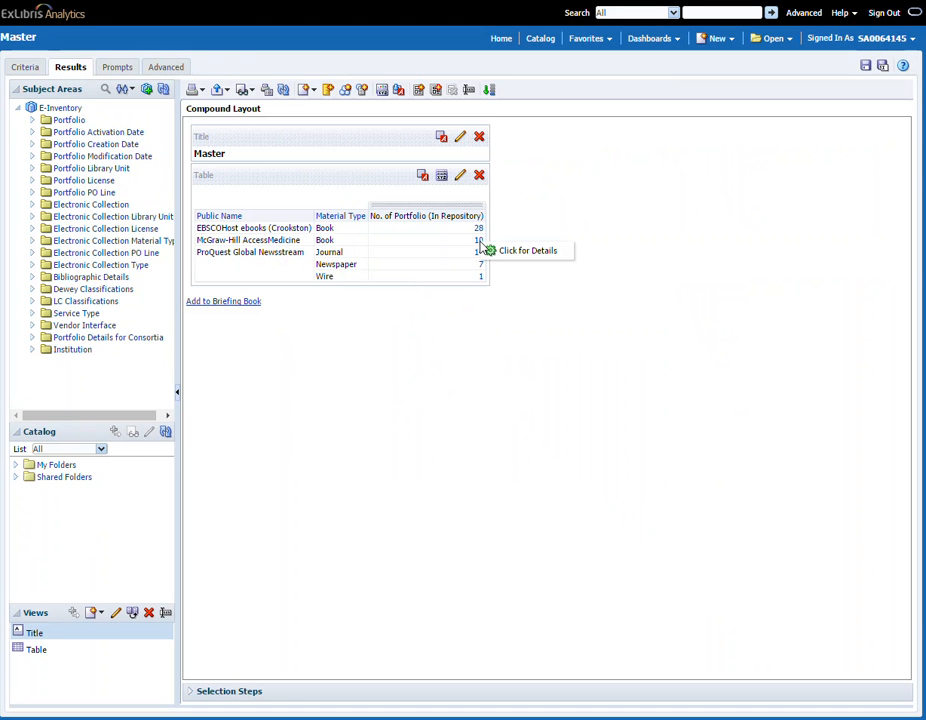
click(512, 254)
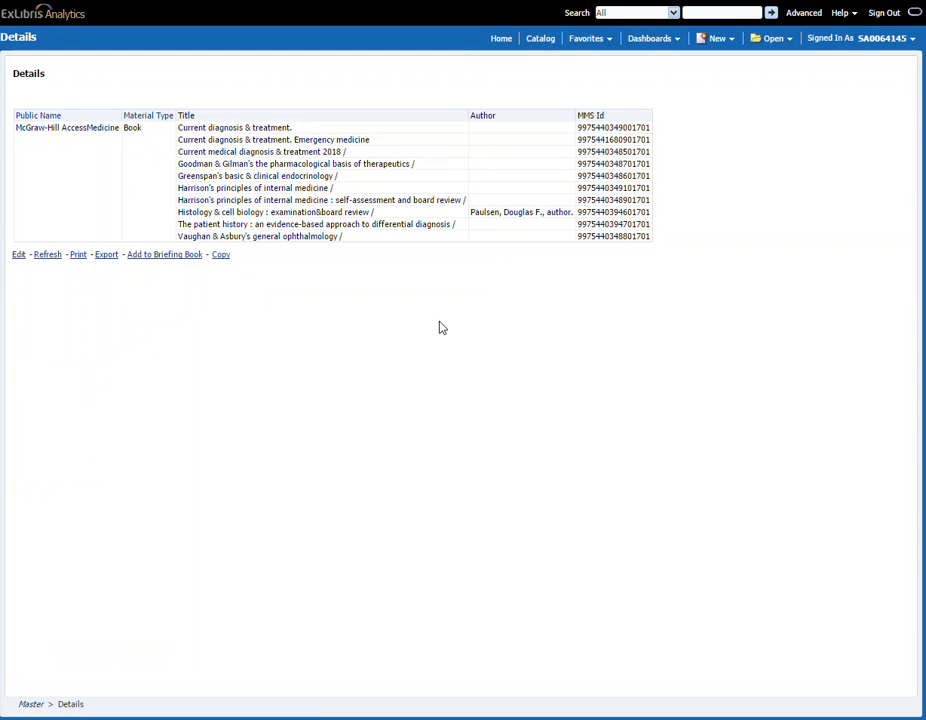
Step: Reopen the Master analysis results and follow the Click for Details link on a ProQuest Global Newsstream row
click(772, 40)
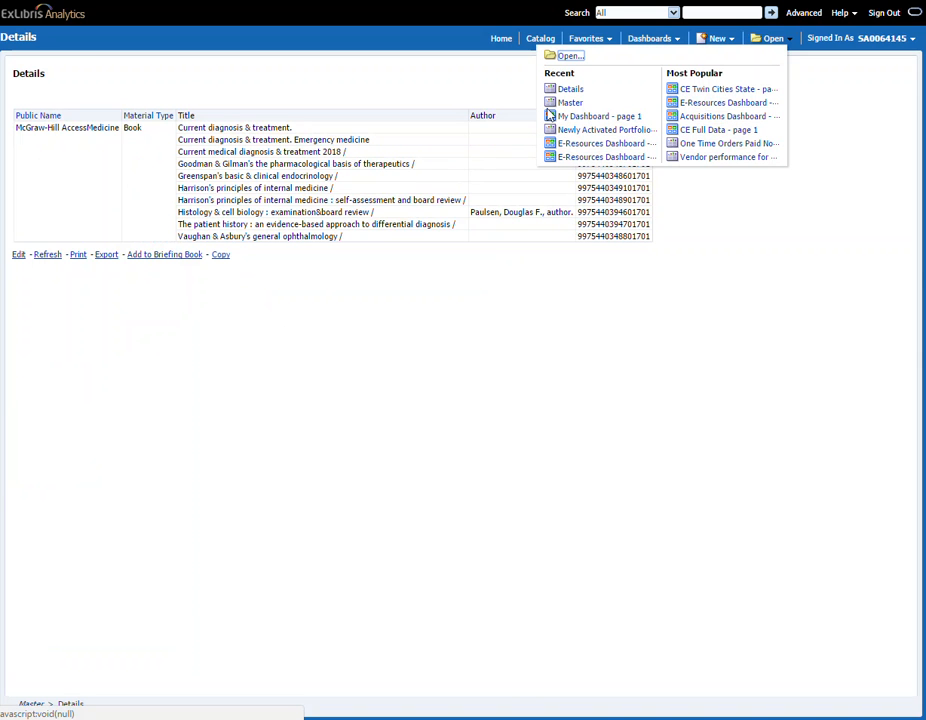
click(562, 103)
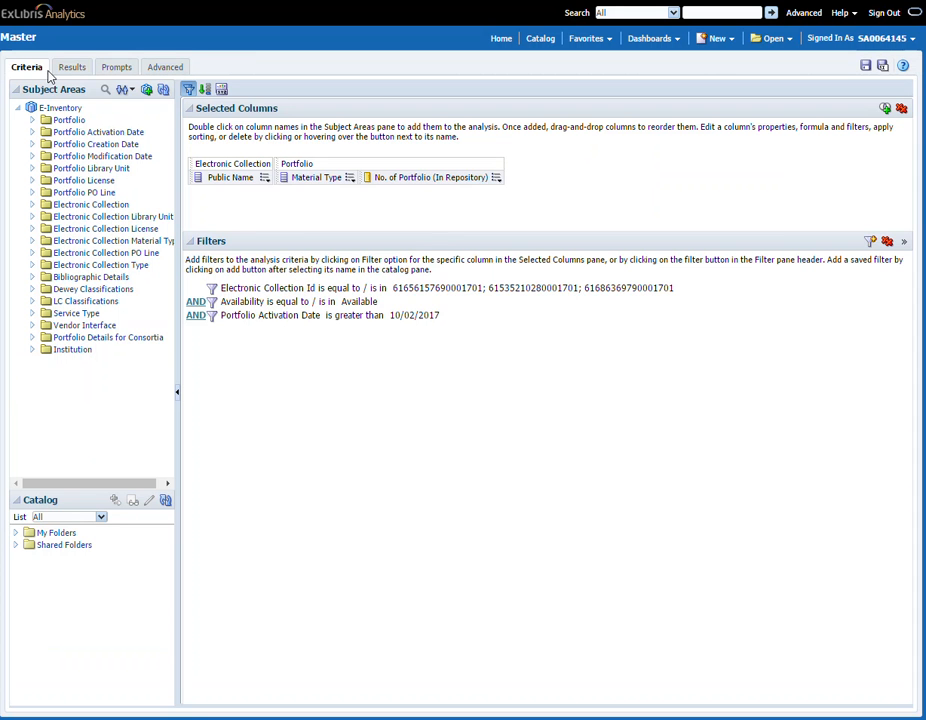
click(71, 67)
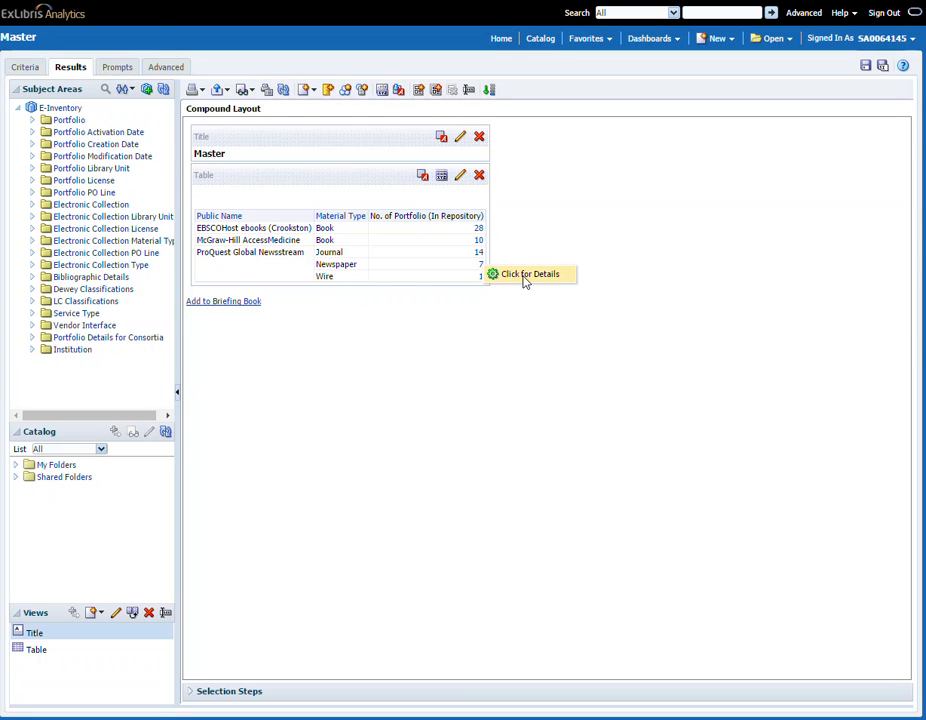
click(524, 282)
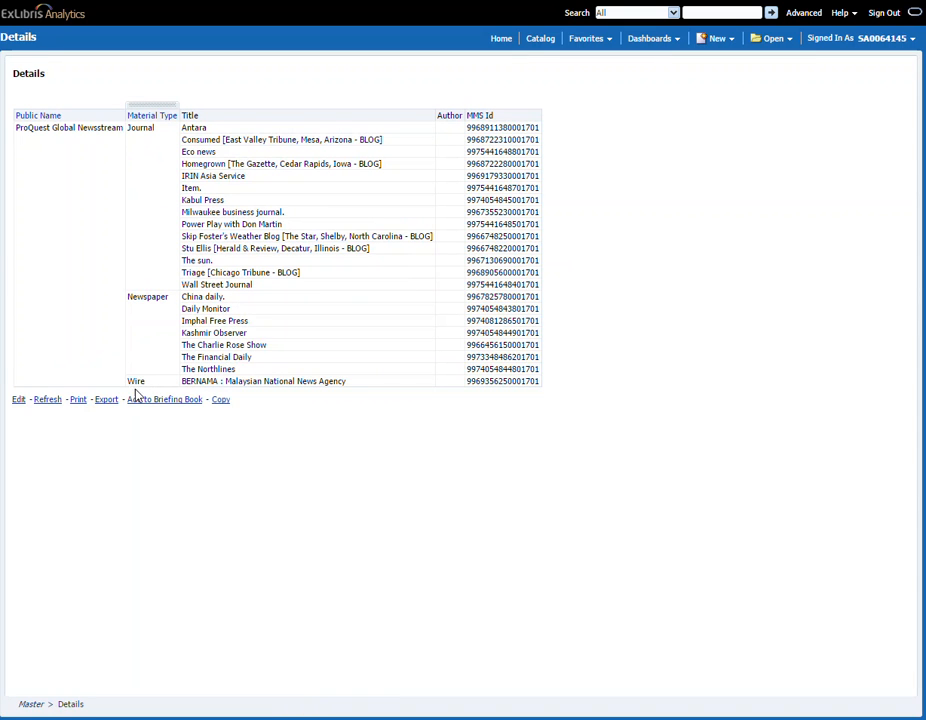
Step: Edit the Details analysis, add a Material Type filter with operator 'is prompted', and save it
click(19, 400)
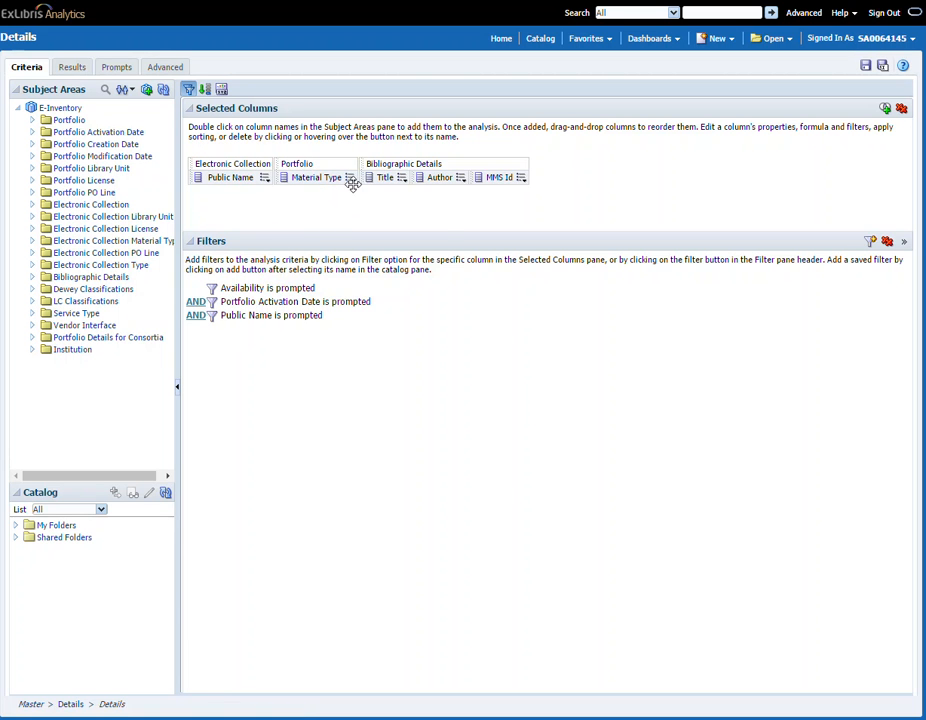
click(350, 177)
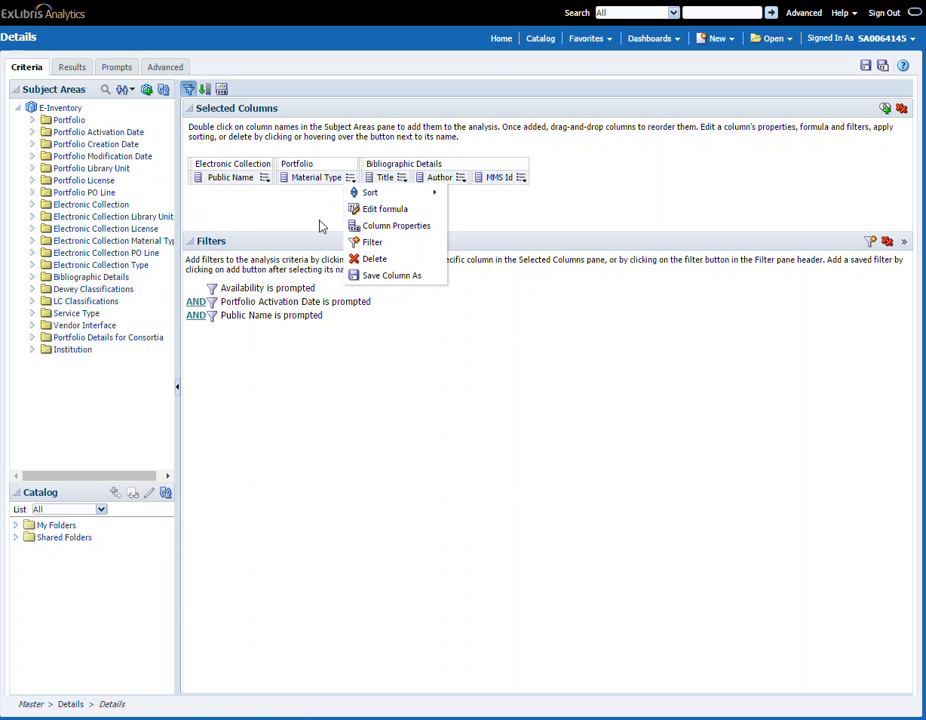
click(375, 242)
click(548, 292)
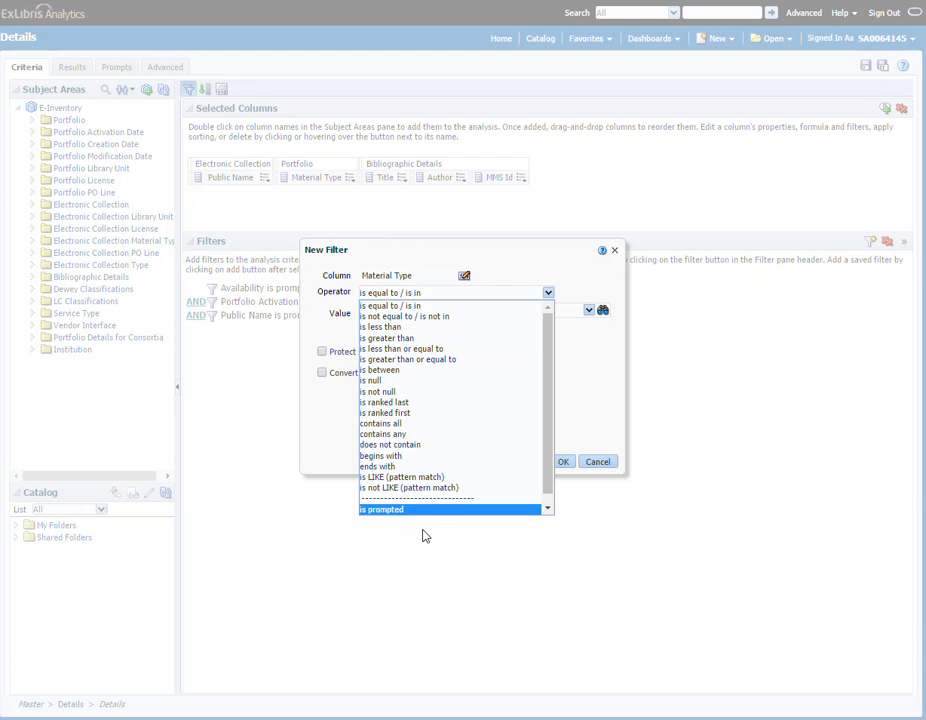
click(432, 509)
click(506, 463)
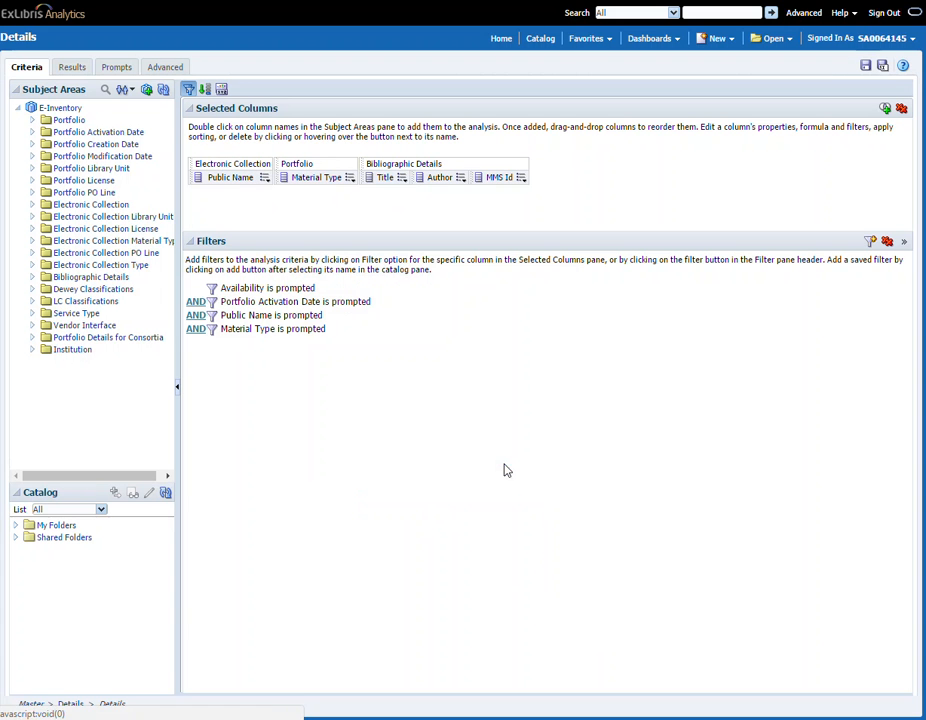
click(865, 67)
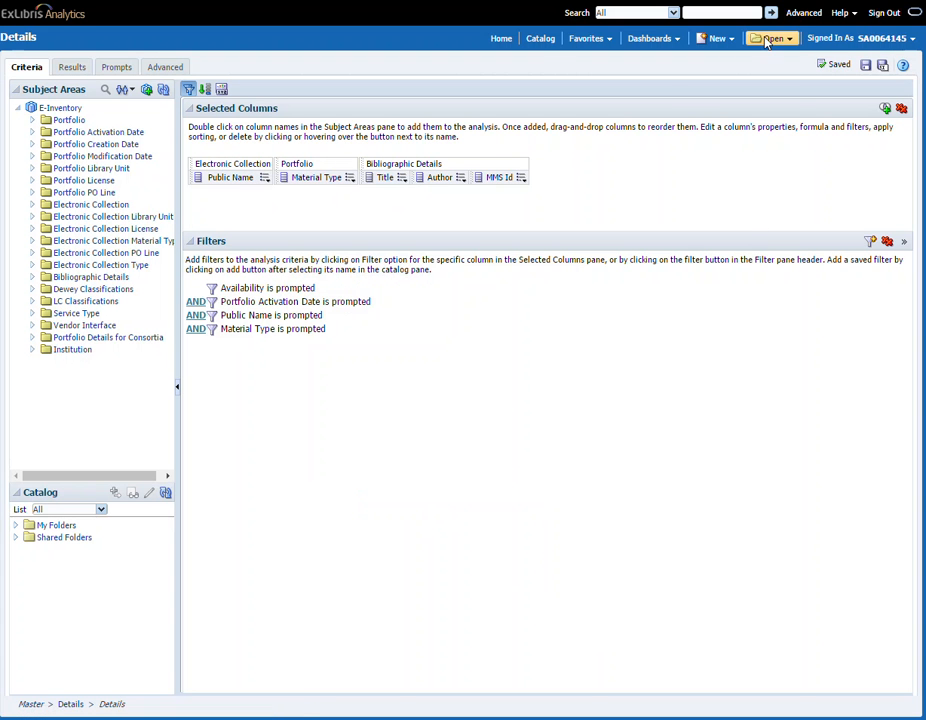
Step: Reopen the Master results, test the link on the Wire row, and return to editing Details
click(767, 40)
click(587, 108)
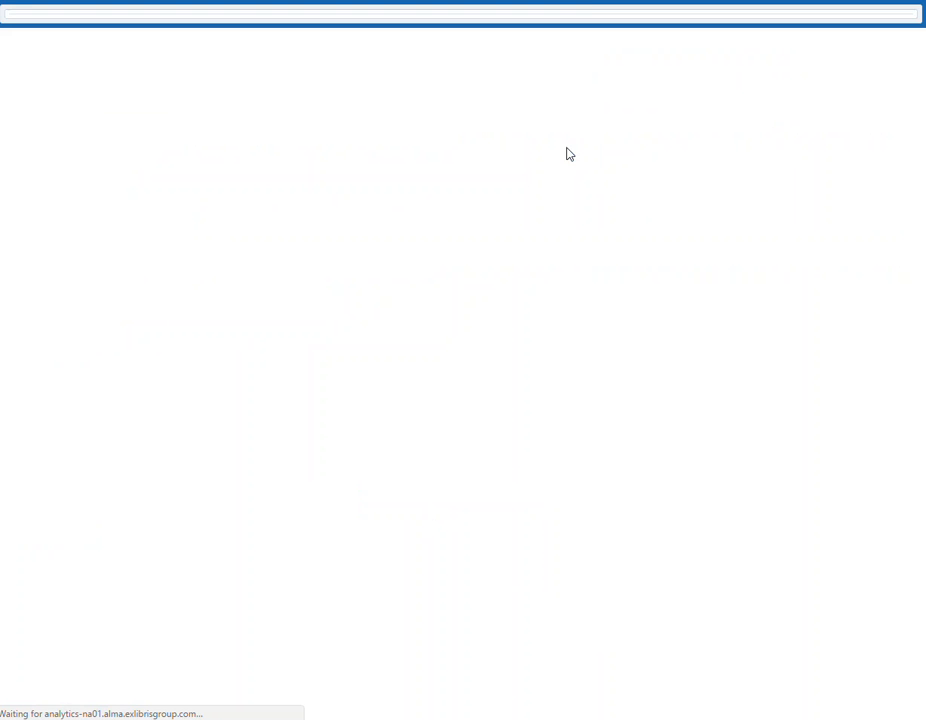
click(68, 67)
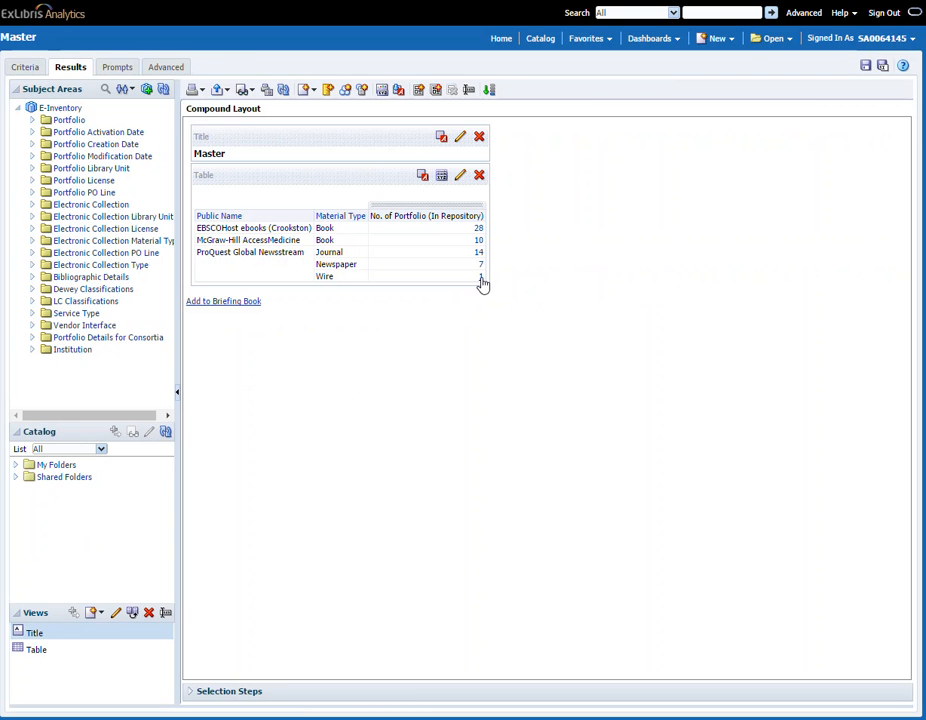
click(481, 279)
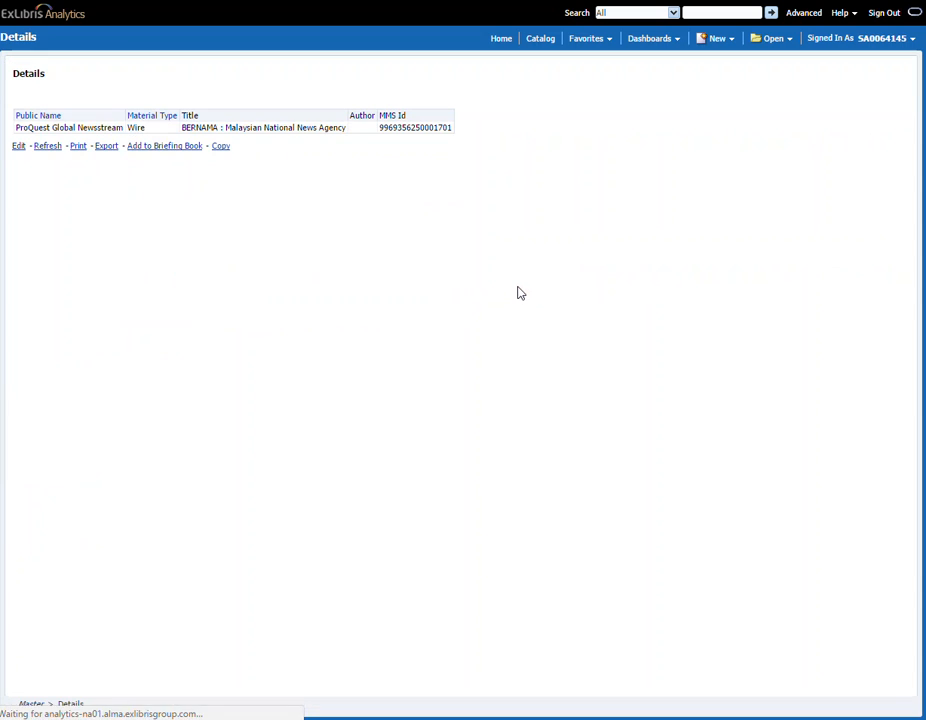
click(19, 148)
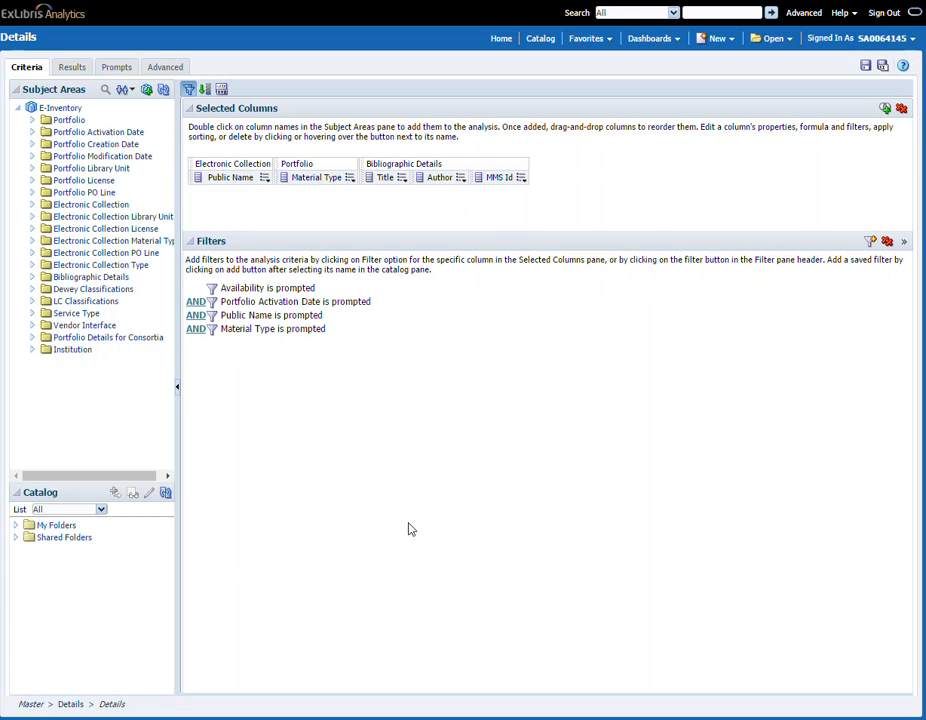